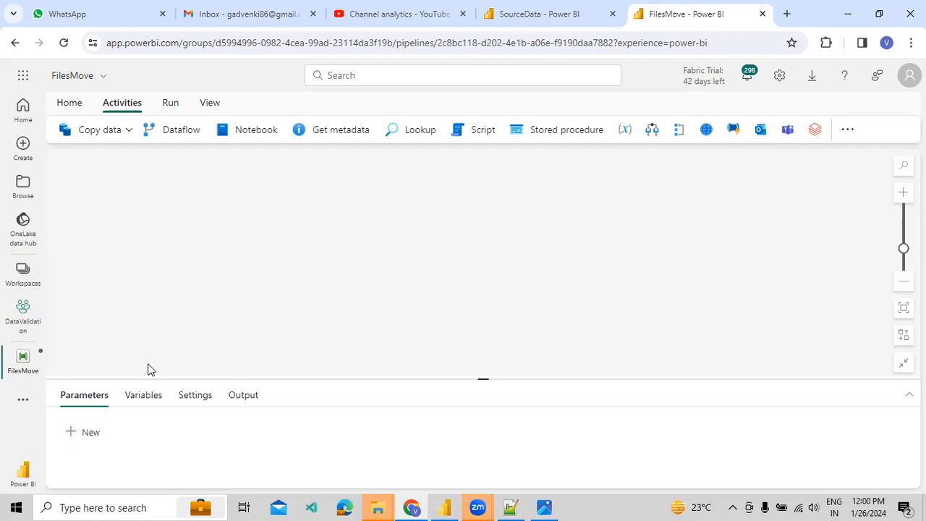
Enlarge the pipeline properties panel and look through its tabs, returning to Variables.
{"action": "left_click_drag", "start_coordinate": [158, 377], "coordinate": [159, 315]}
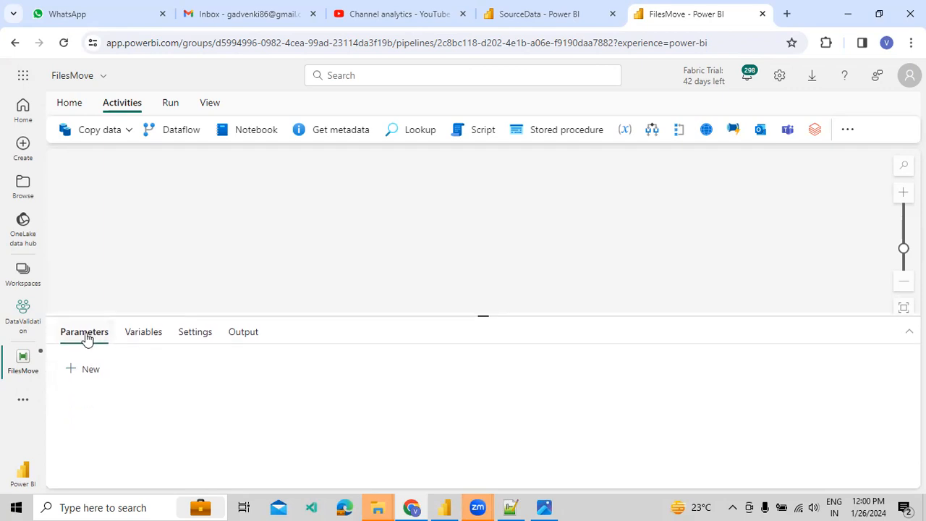
{"action": "left_click", "coordinate": [128, 335]}
{"action": "left_click", "coordinate": [194, 334]}
{"action": "left_click", "coordinate": [238, 334]}
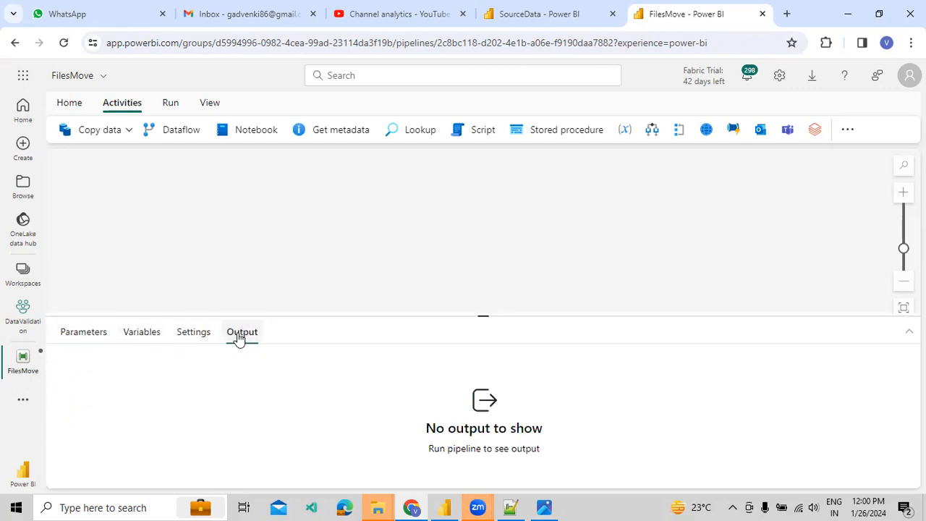
{"action": "left_click", "coordinate": [143, 330]}
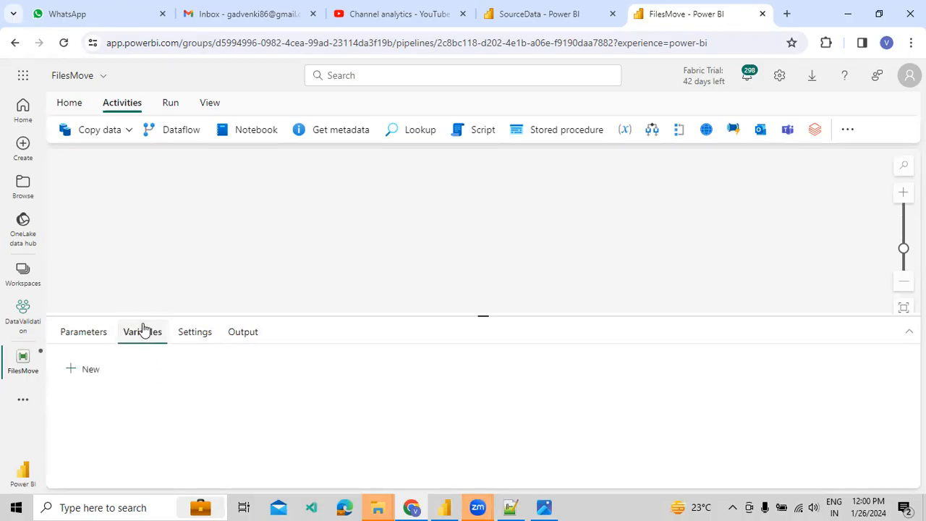
Add a String variable named varEmpName with a blank default value.
{"action": "left_click", "coordinate": [91, 371]}
{"action": "left_click", "coordinate": [113, 421]}
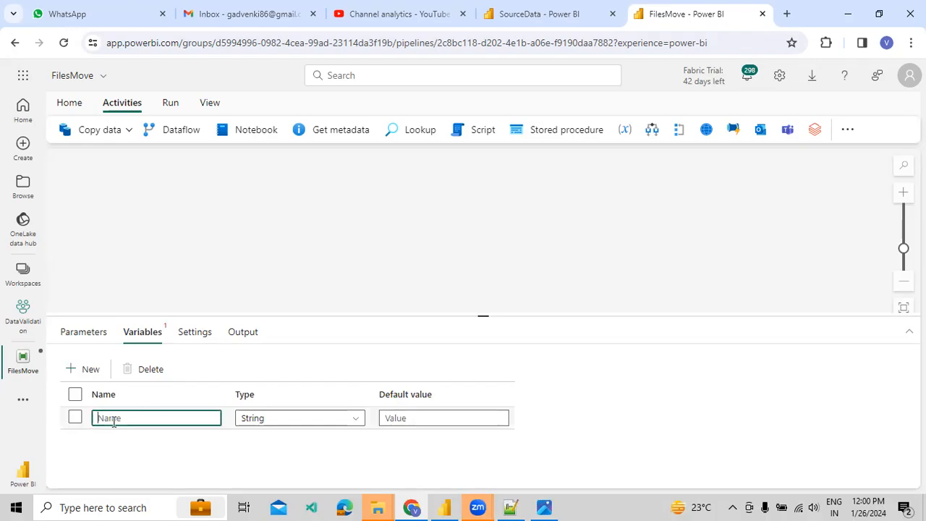
{"action": "type", "text": "varEmpName"}
{"action": "key", "text": "Tab"}
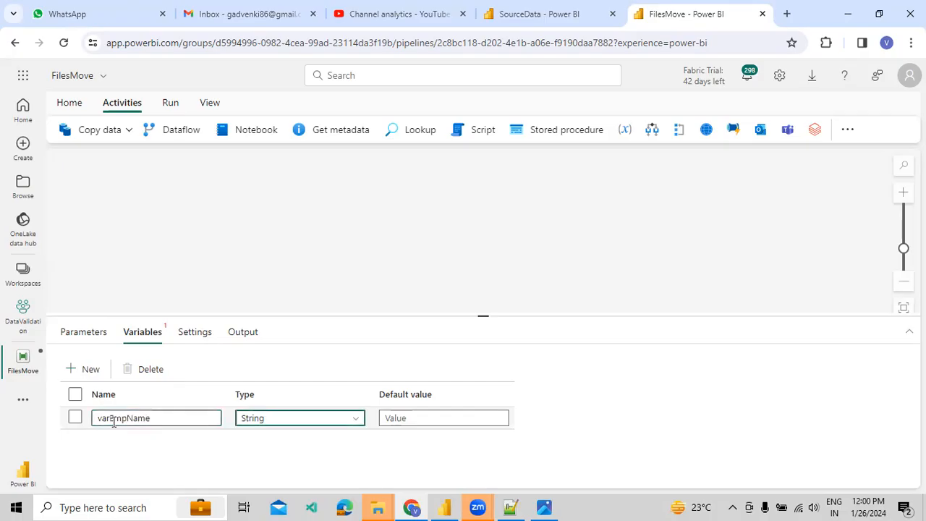
{"action": "left_click", "coordinate": [347, 420]}
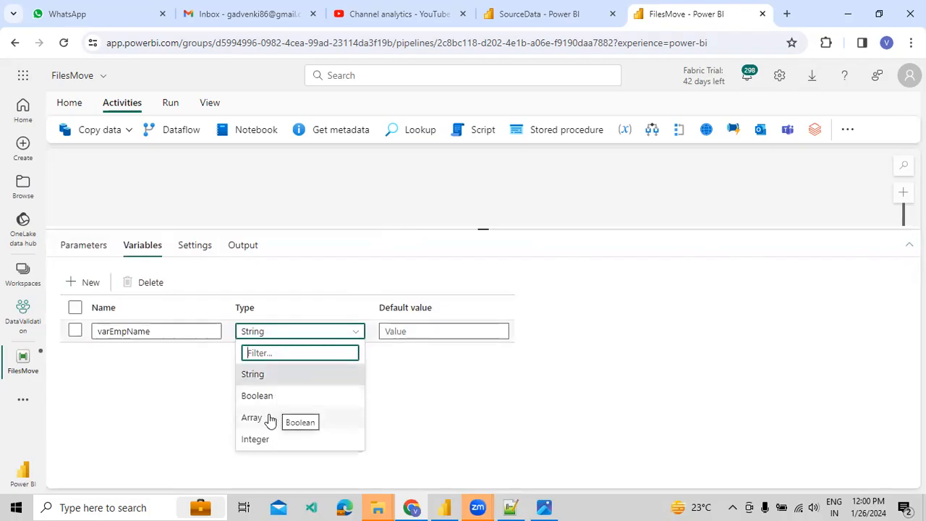
{"action": "left_click", "coordinate": [272, 374]}
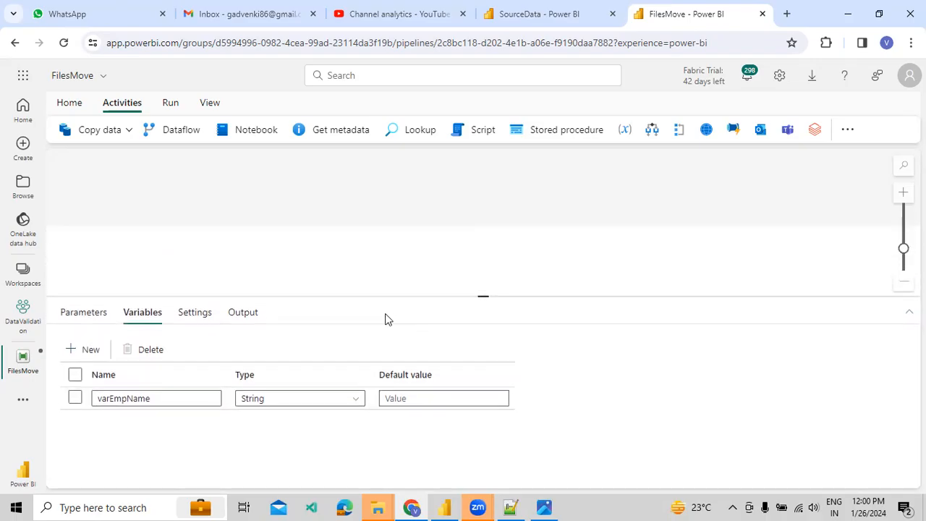
{"action": "left_click", "coordinate": [395, 432]}
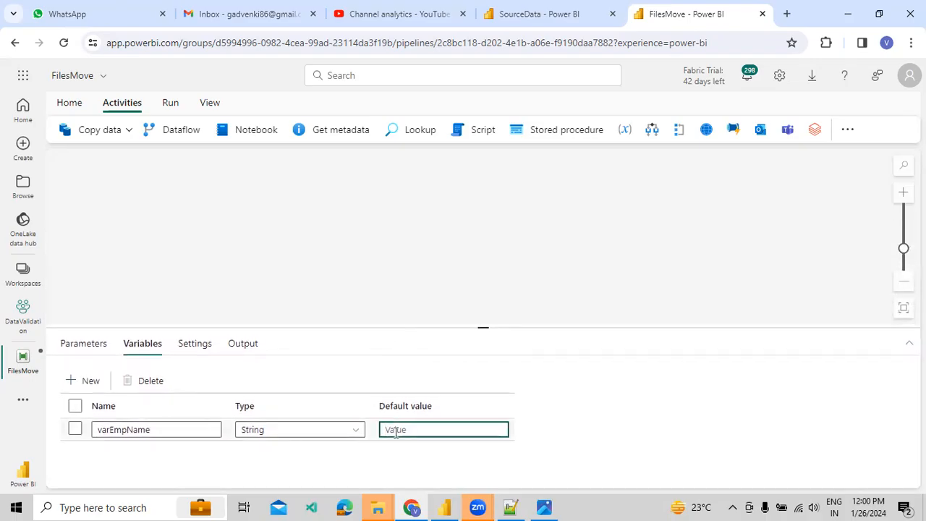
{"action": "left_click", "coordinate": [386, 242]}
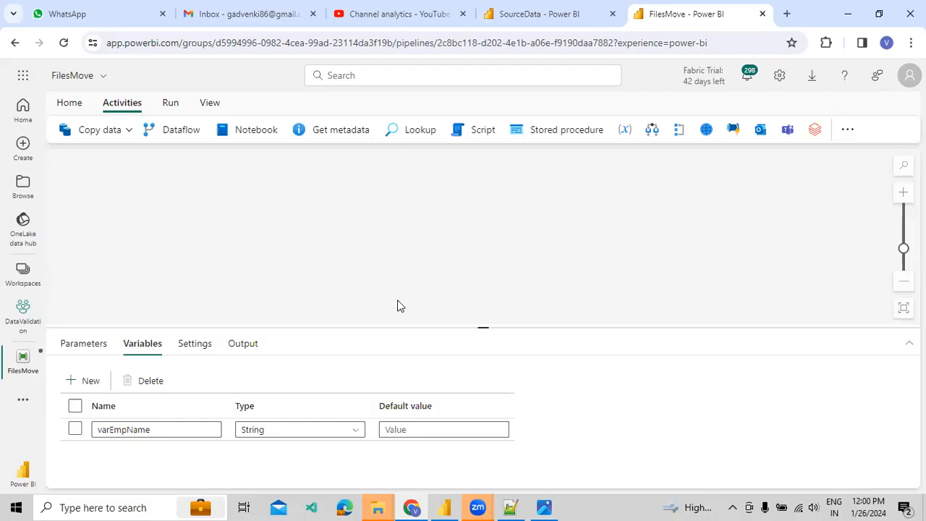
Add a Set variable activity to the canvas and rename it EmpName.
{"action": "left_click", "coordinate": [623, 132]}
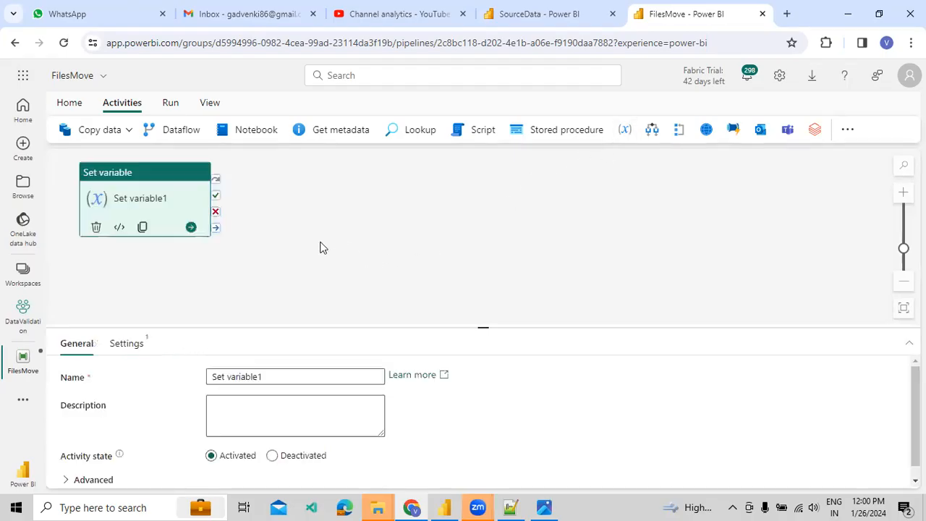
{"action": "left_click_drag", "start_coordinate": [151, 185], "coordinate": [311, 200]}
{"action": "left_click", "coordinate": [252, 376]}
{"action": "key", "text": "ctrl+a"}
{"action": "type", "text": "Em"}
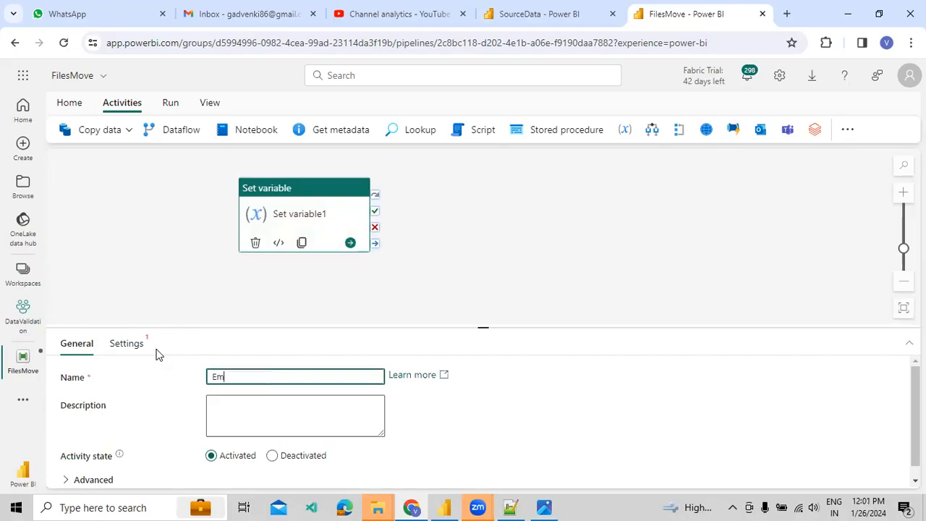
{"action": "type", "text": "pName"}
Make the activity set the pipeline variable varEmpName.
{"action": "left_click", "coordinate": [128, 345]}
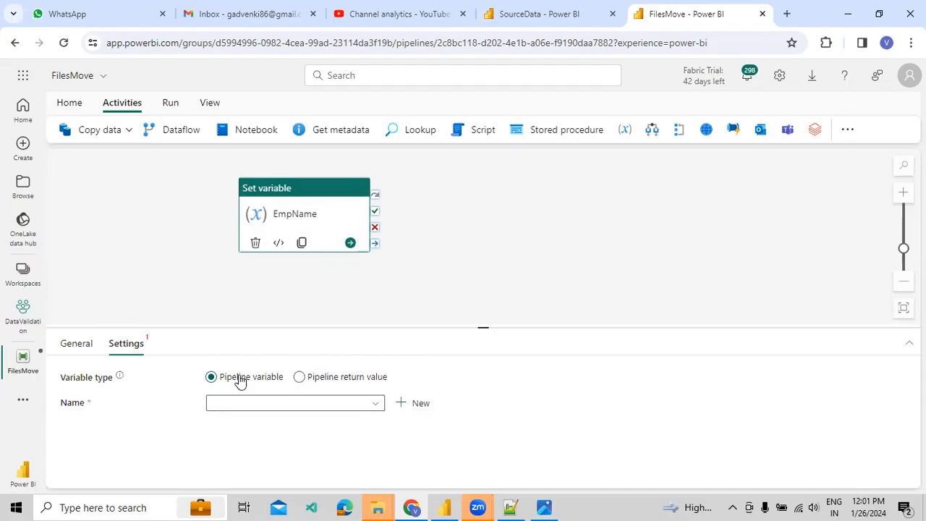
{"action": "left_click", "coordinate": [315, 388]}
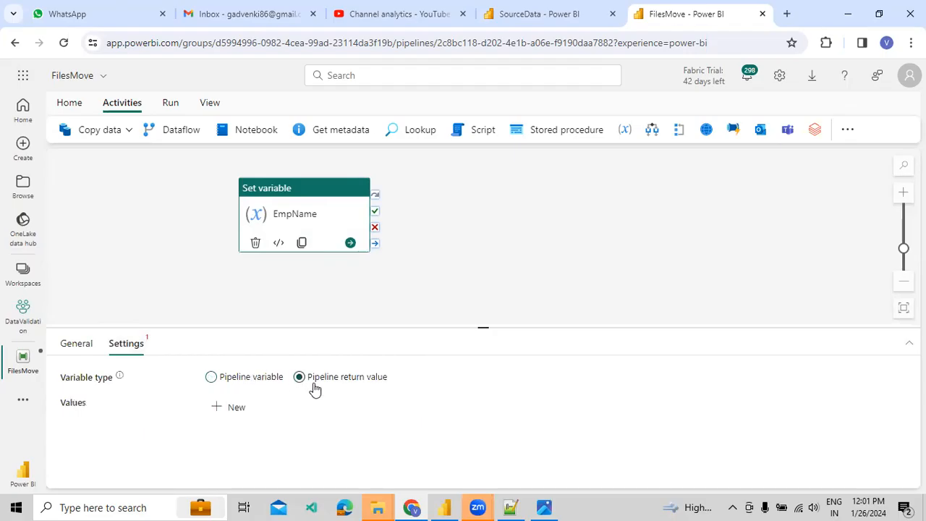
{"action": "left_click", "coordinate": [269, 385]}
{"action": "left_click", "coordinate": [322, 385]}
{"action": "left_click", "coordinate": [227, 380]}
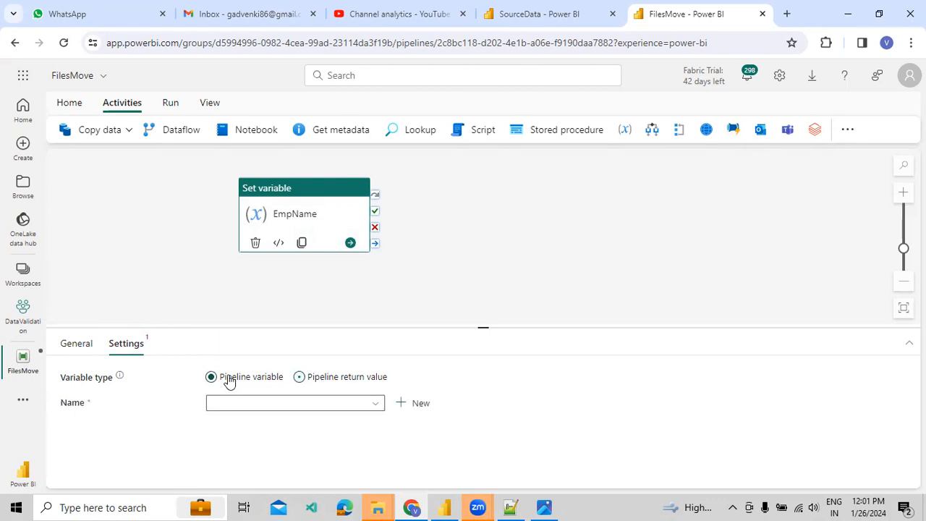
{"action": "left_click", "coordinate": [256, 405]}
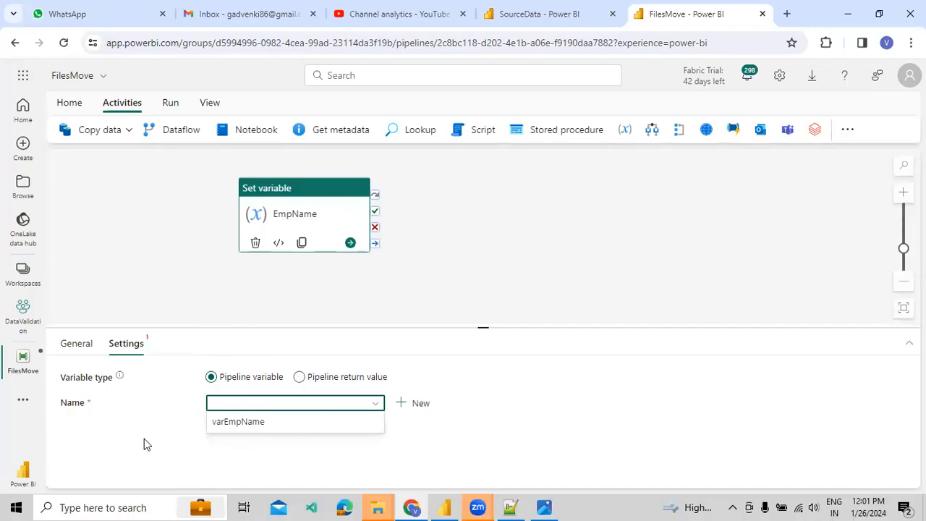
{"action": "left_click", "coordinate": [252, 423]}
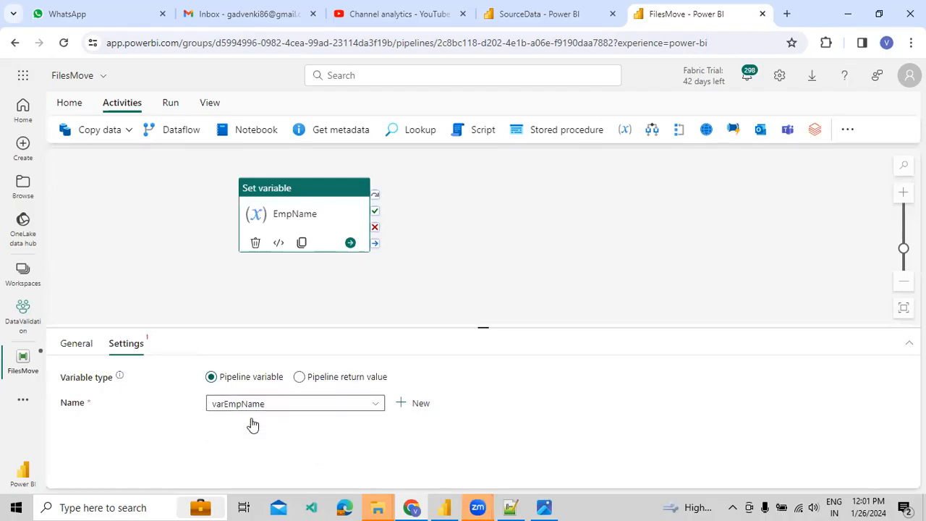
{"action": "left_click", "coordinate": [275, 433]}
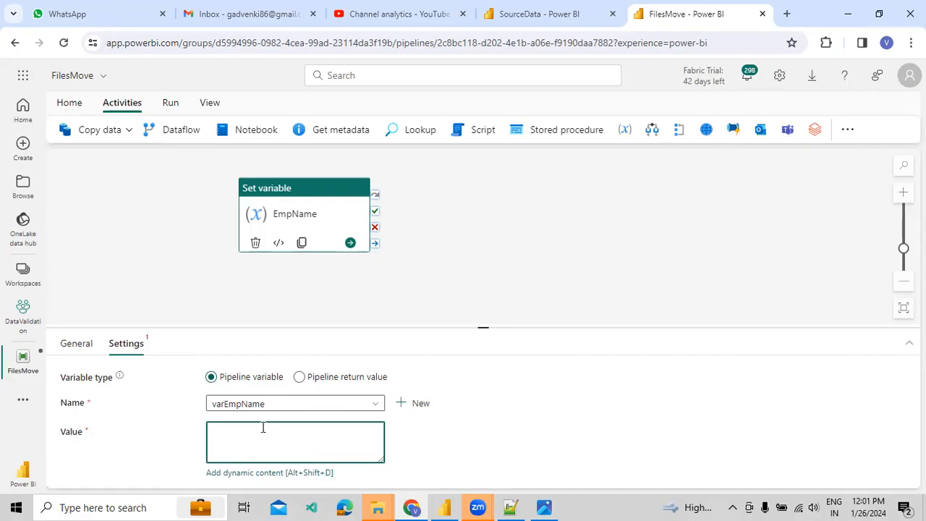
Enter the employee's full name as the EmpName value through the expression builder.
{"action": "type", "text": "Venkateswarlu"}
{"action": "left_click", "coordinate": [256, 473]}
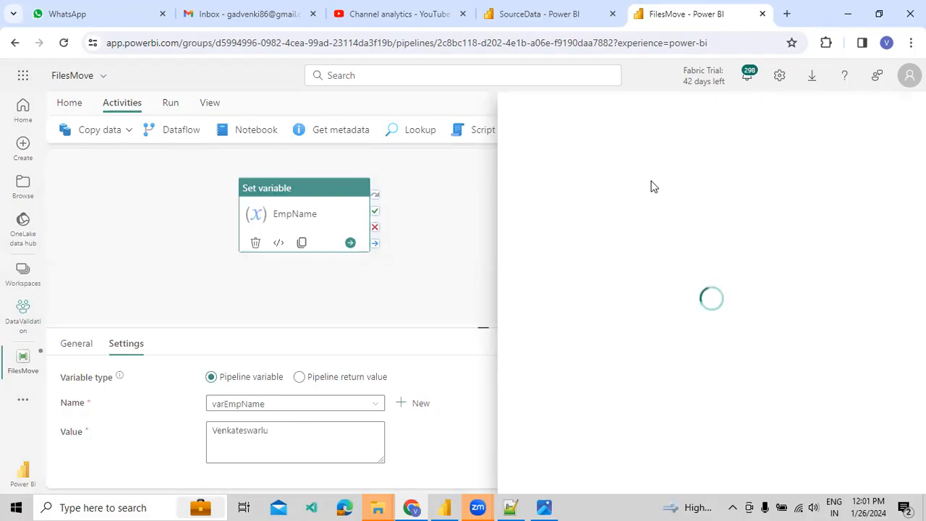
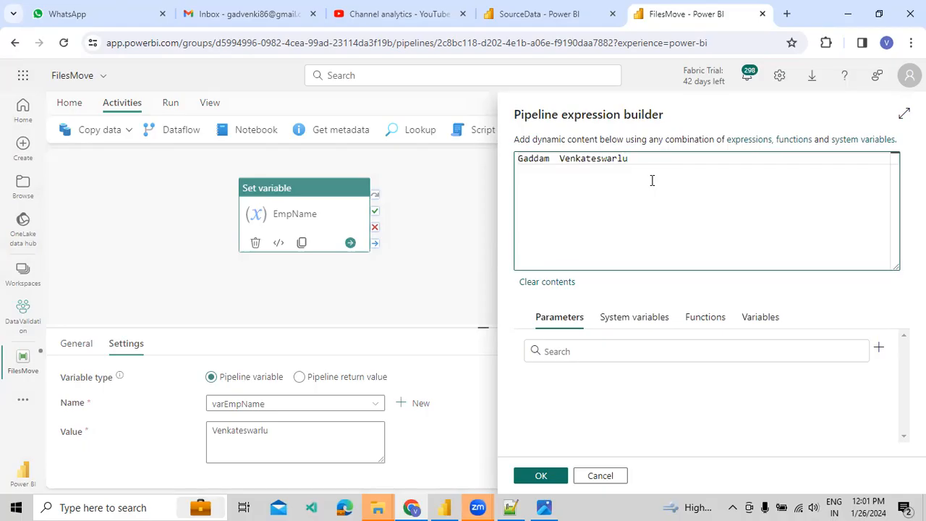
{"action": "left_click", "coordinate": [534, 474]}
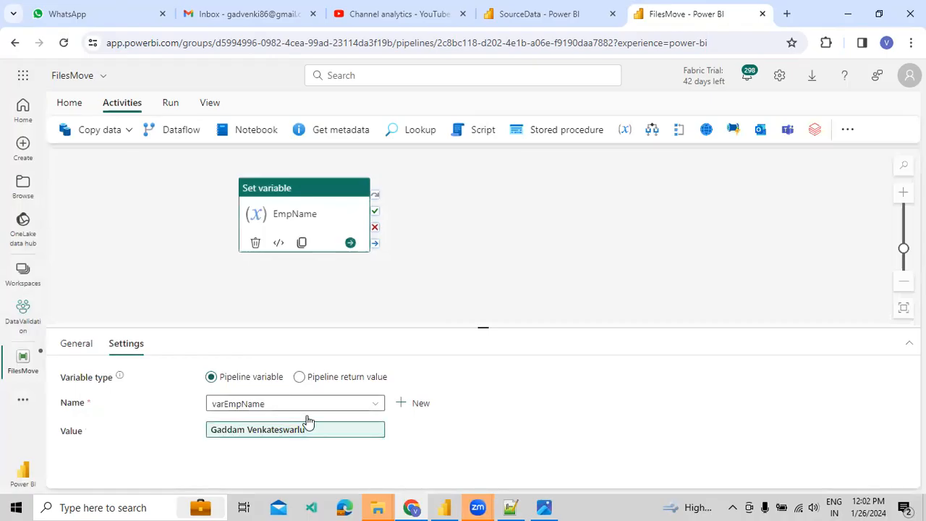
Validate the pipeline, then save and run it.
{"action": "left_click", "coordinate": [172, 105]}
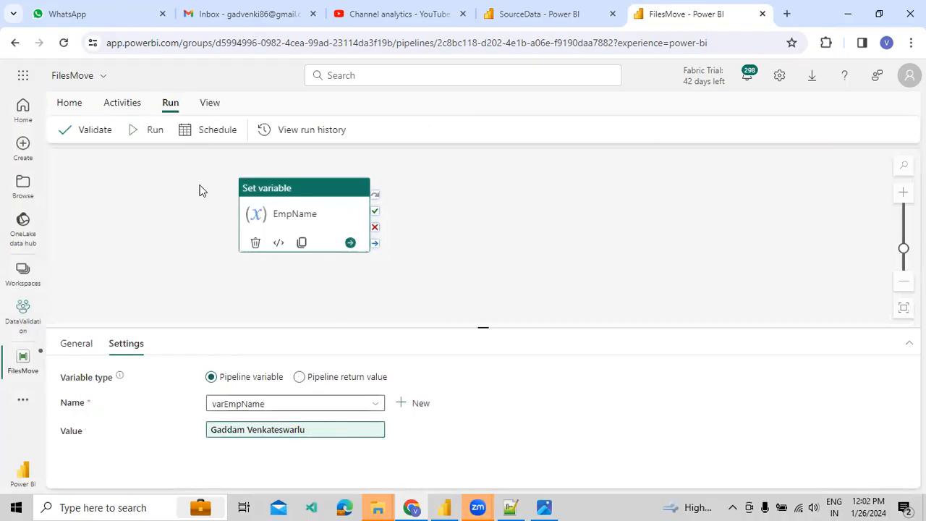
{"action": "left_click", "coordinate": [90, 130]}
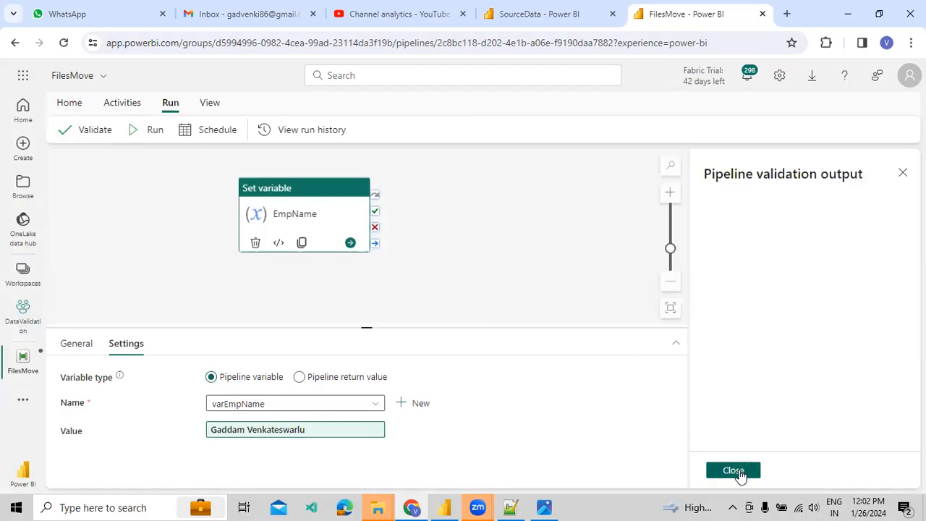
{"action": "left_click", "coordinate": [734, 469]}
{"action": "left_click", "coordinate": [146, 131]}
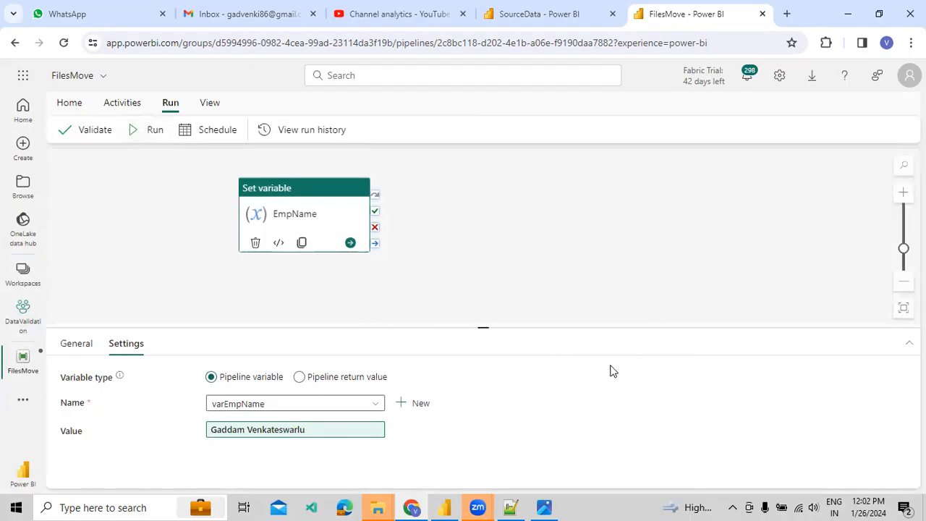
{"action": "left_click", "coordinate": [471, 333]}
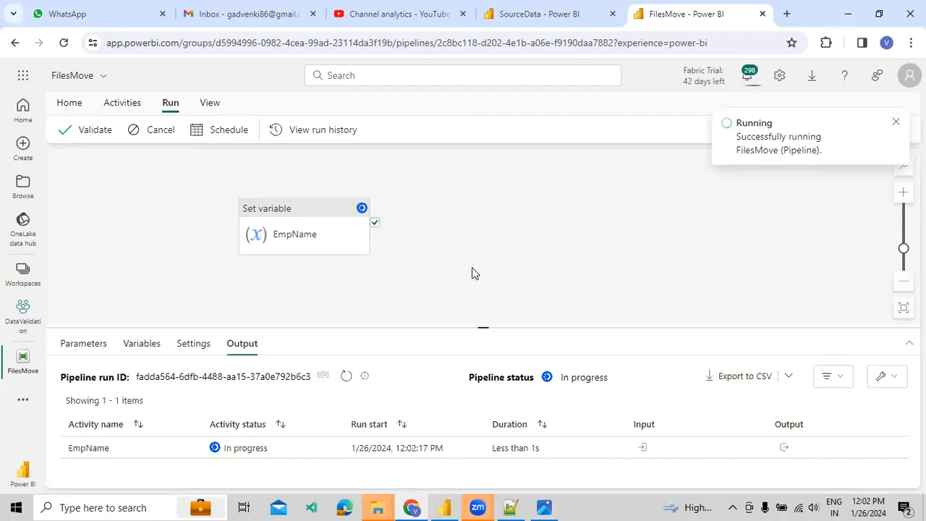
Inspect the succeeded EmpName activity's output in the run results.
{"action": "left_click_drag", "start_coordinate": [480, 326], "coordinate": [480, 312]}
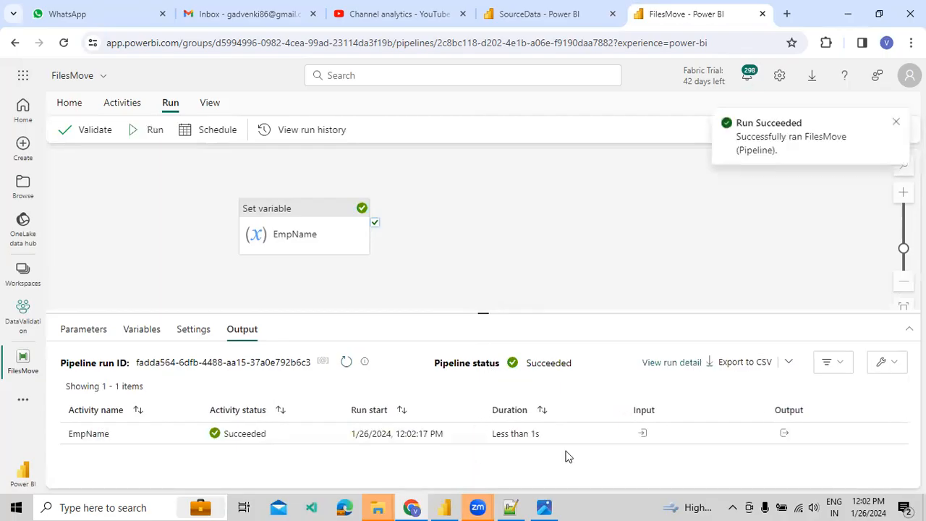
{"action": "left_click", "coordinate": [784, 433]}
{"action": "left_click_drag", "start_coordinate": [691, 306], "coordinate": [781, 318]}
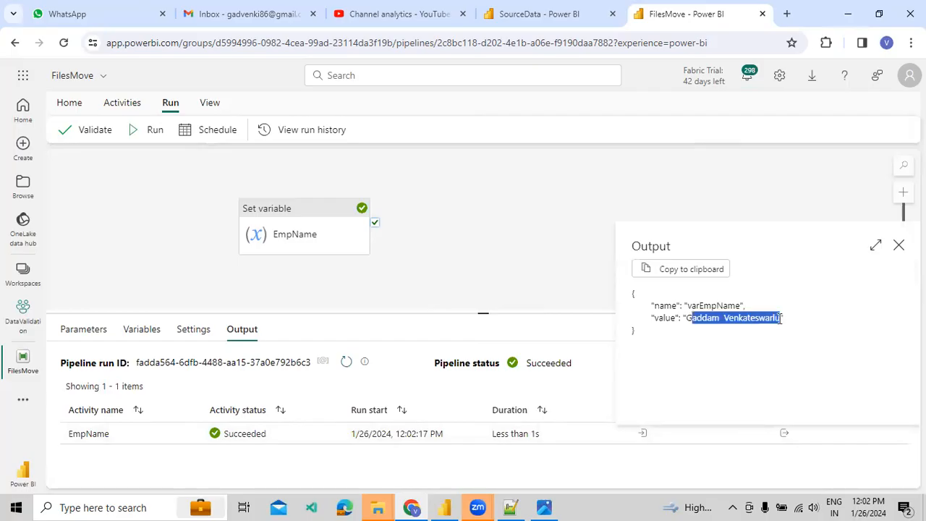
{"action": "left_click", "coordinate": [898, 245]}
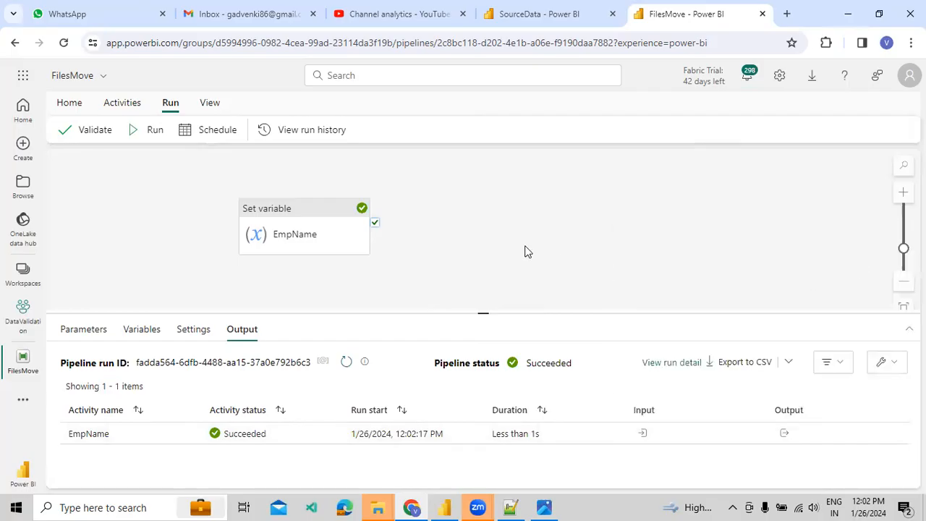
{"action": "left_click", "coordinate": [121, 102]}
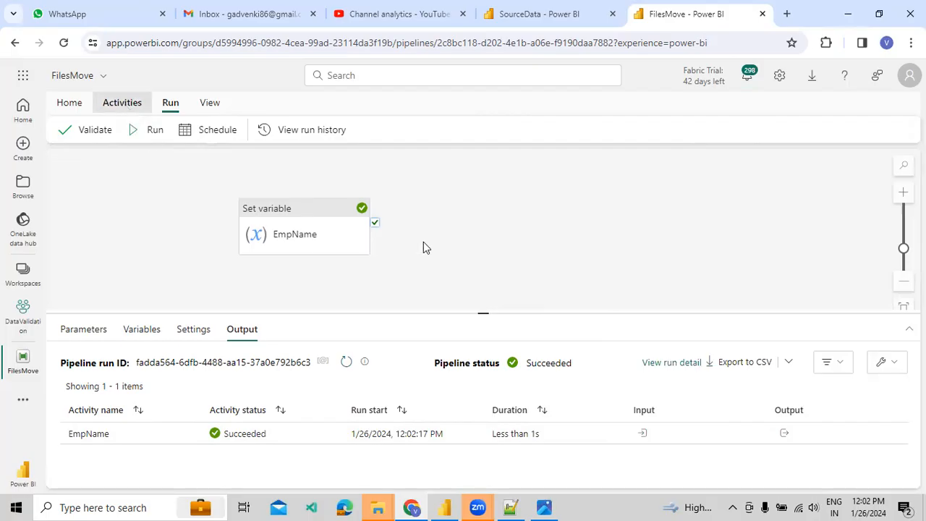
Add a Set variable activity after EmpName on success, named Second Variable.
{"action": "left_click", "coordinate": [625, 130]}
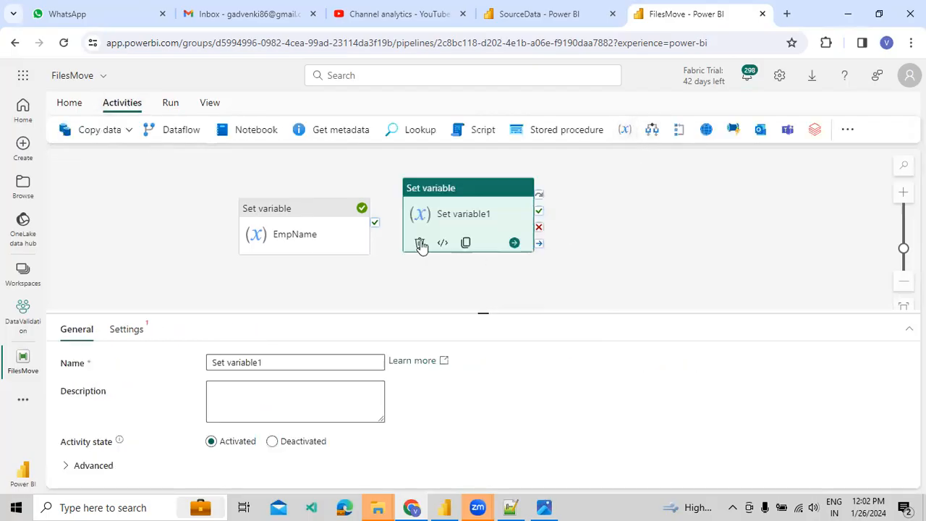
{"action": "left_click_drag", "start_coordinate": [415, 226], "coordinate": [450, 207]}
{"action": "left_click", "coordinate": [450, 207]}
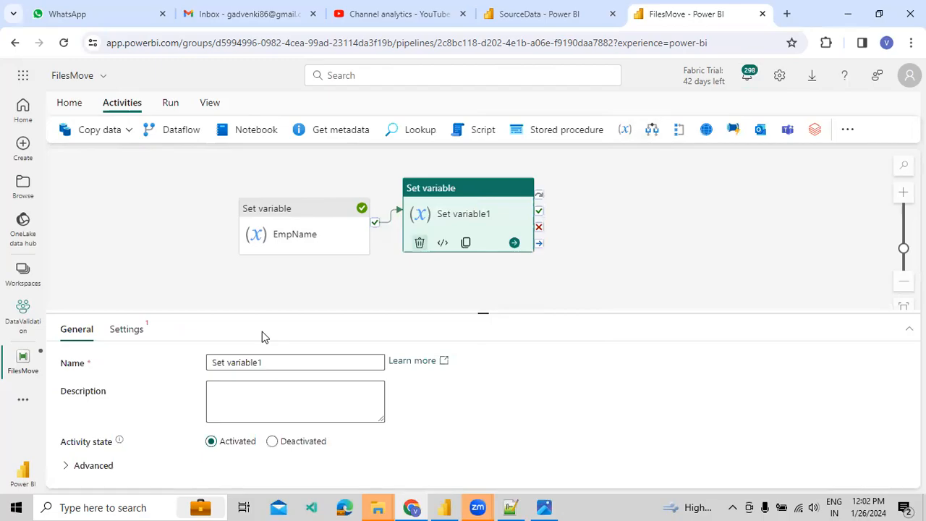
{"action": "triple_click", "coordinate": [221, 355]}
{"action": "type", "text": "Sec"}
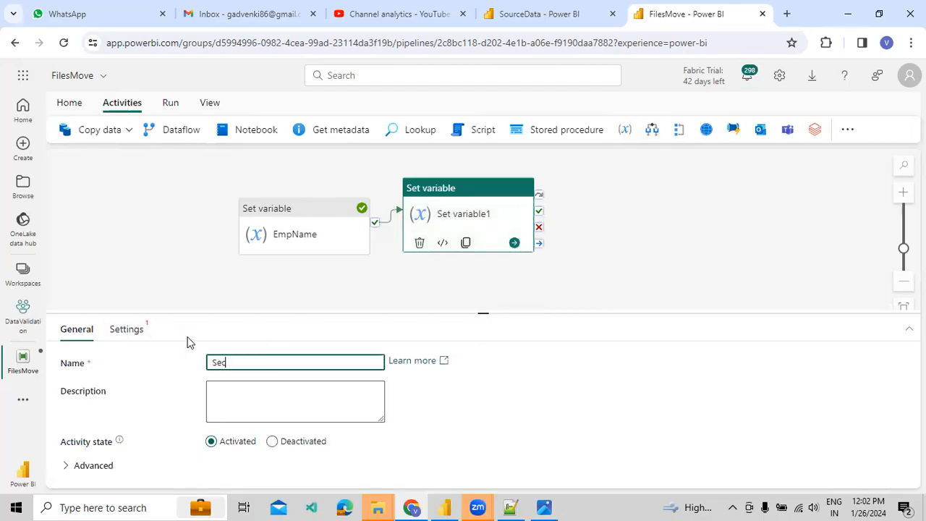
{"action": "type", "text": "ond Variable"}
Add an Integer pipeline variable named varEmpSalary.
{"action": "left_click", "coordinate": [181, 281]}
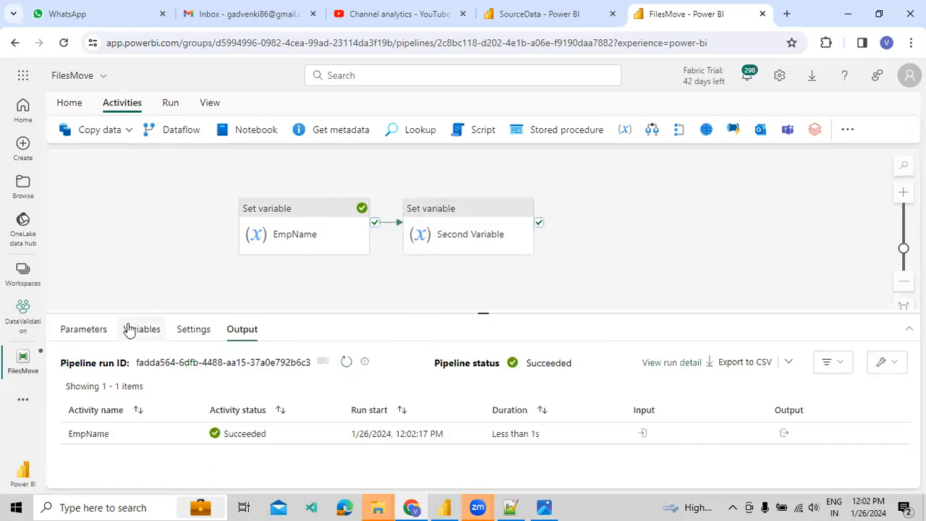
{"action": "left_click", "coordinate": [80, 366]}
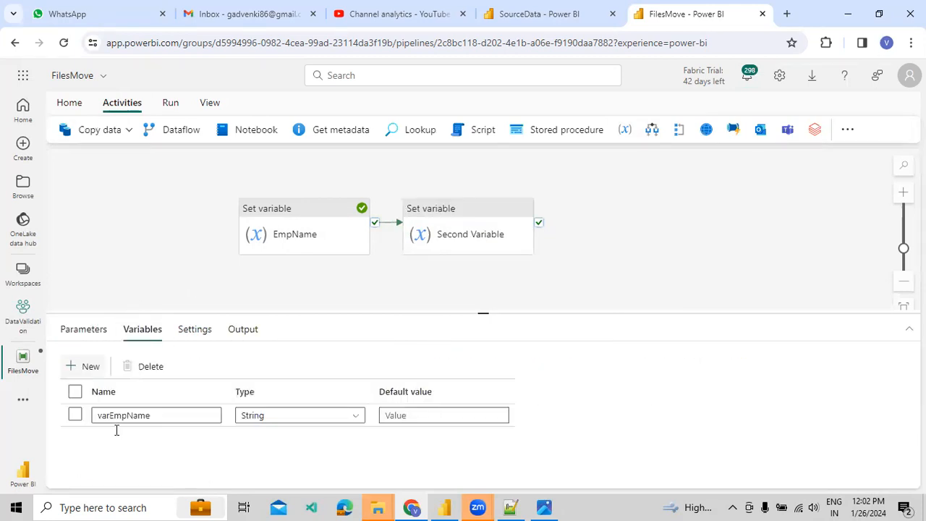
{"action": "left_click", "coordinate": [116, 437]}
{"action": "type", "text": "varEmpSalar"}
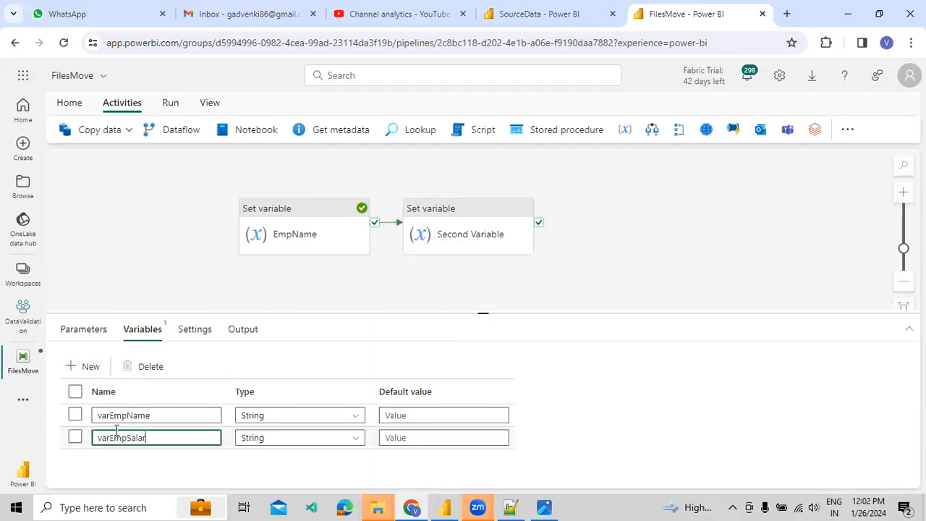
{"action": "left_click", "coordinate": [286, 437]}
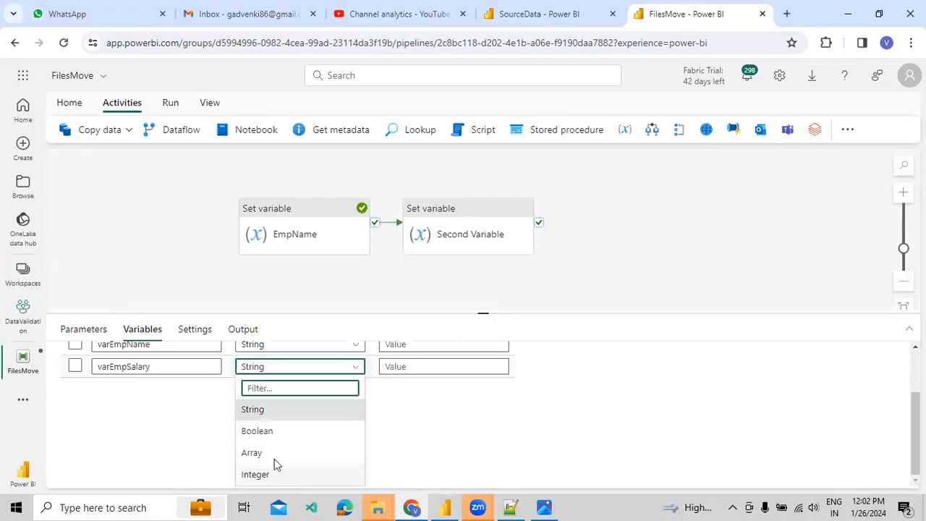
{"action": "left_click", "coordinate": [287, 480]}
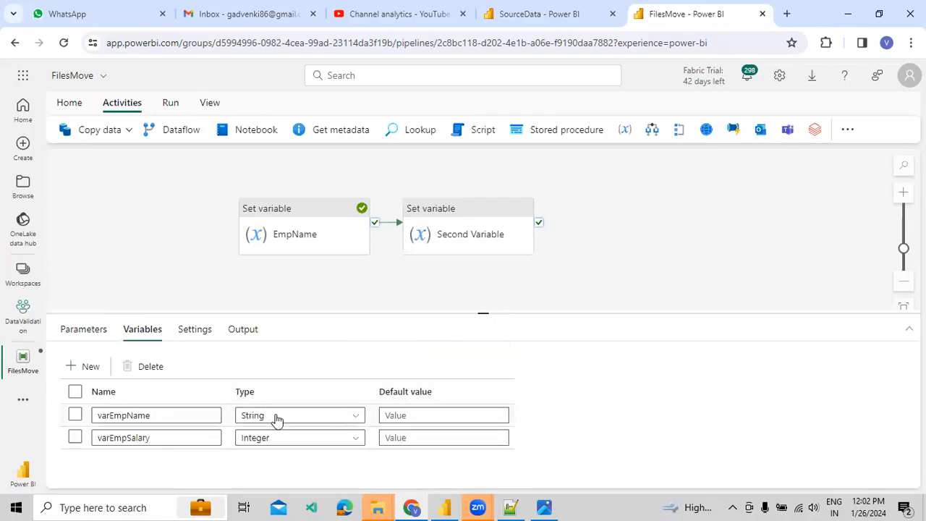
{"action": "left_click", "coordinate": [164, 438]}
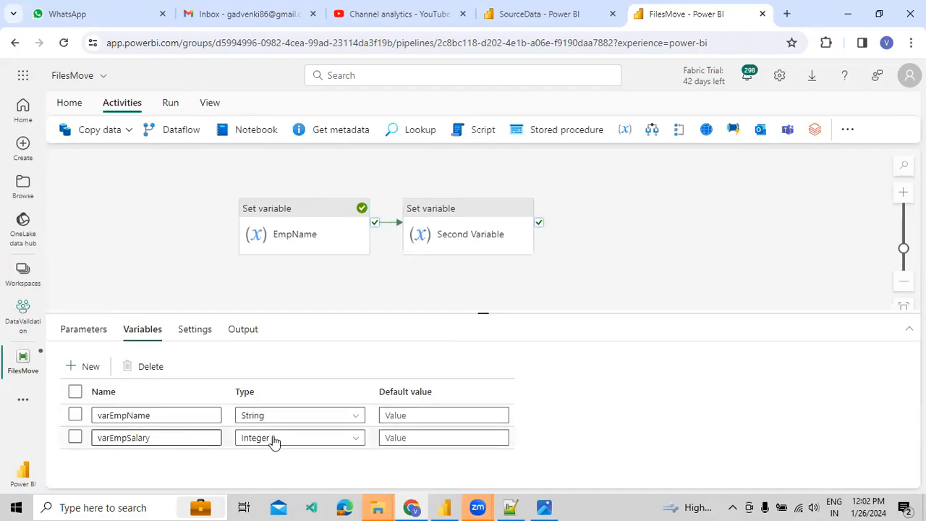
Point Second Variable at varEmpSalary, clearing the value typed into it.
{"action": "left_click", "coordinate": [459, 232]}
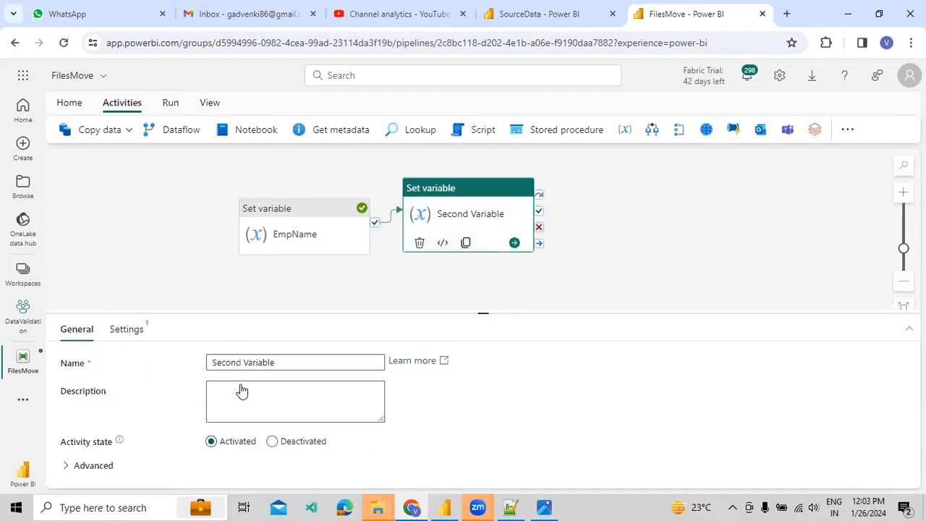
{"action": "left_click", "coordinate": [240, 388]}
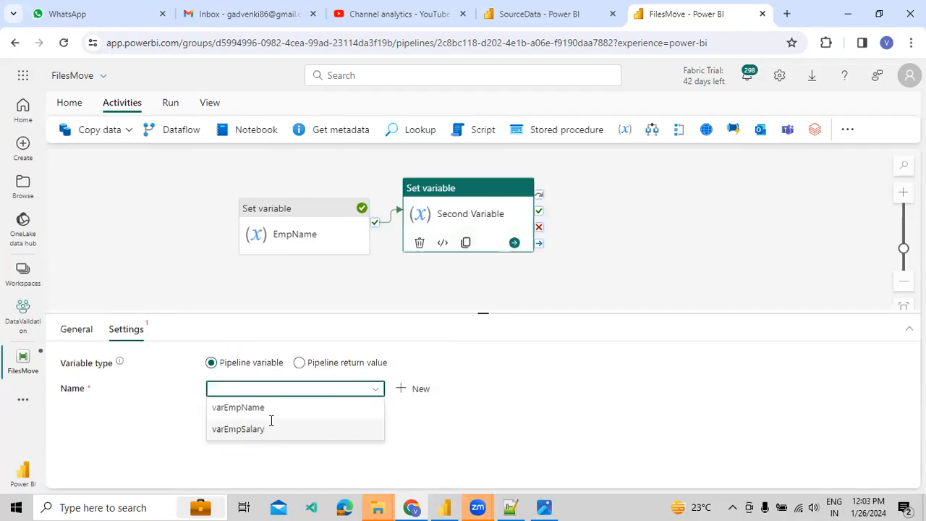
{"action": "left_click", "coordinate": [272, 426]}
{"action": "left_click", "coordinate": [272, 420]}
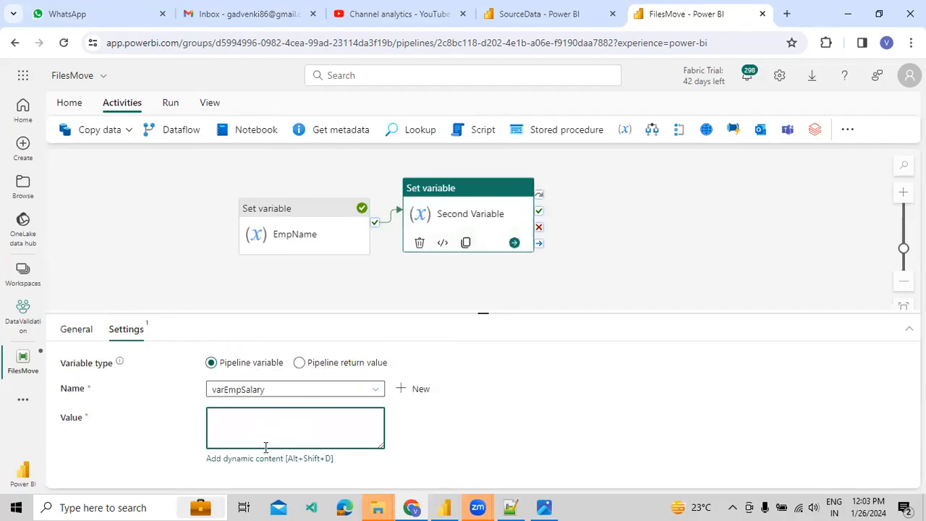
{"action": "type", "text": "000"}
{"action": "key", "text": "ctrl+a"}
{"action": "key", "text": "BackSpace"}
Give varEmpSalary a default value of 1000.
{"action": "left_click", "coordinate": [190, 255]}
{"action": "left_click", "coordinate": [413, 437]}
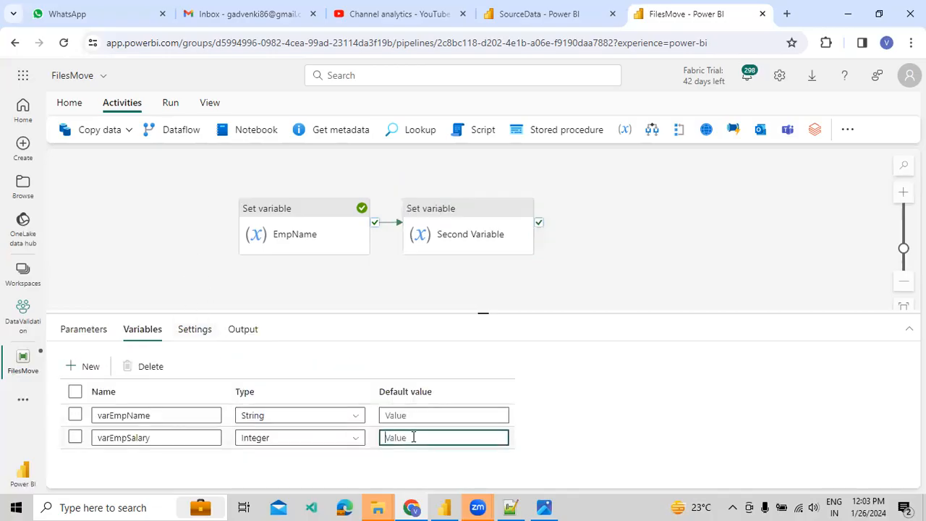
{"action": "type", "text": "1000"}
{"action": "left_click", "coordinate": [459, 246]}
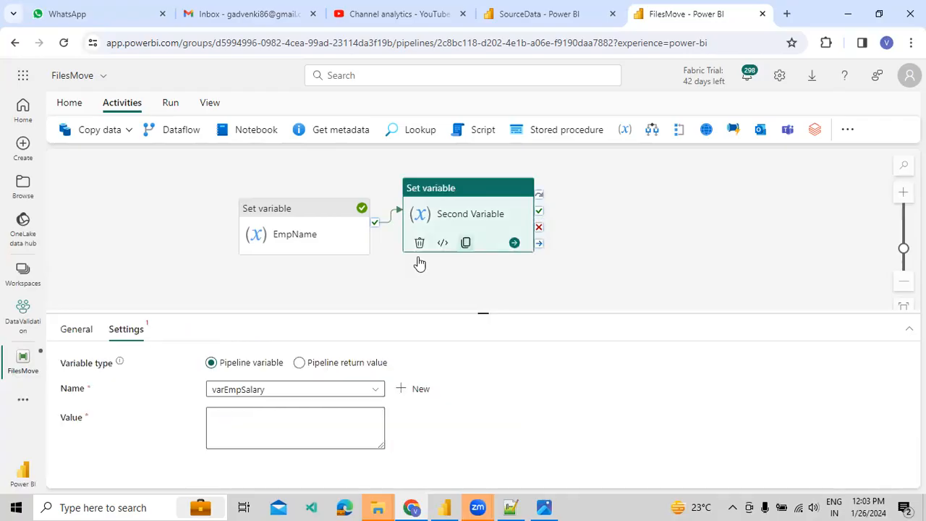
Add an Integer pipeline variable varFinalOutput with no default value.
{"action": "left_click", "coordinate": [171, 287]}
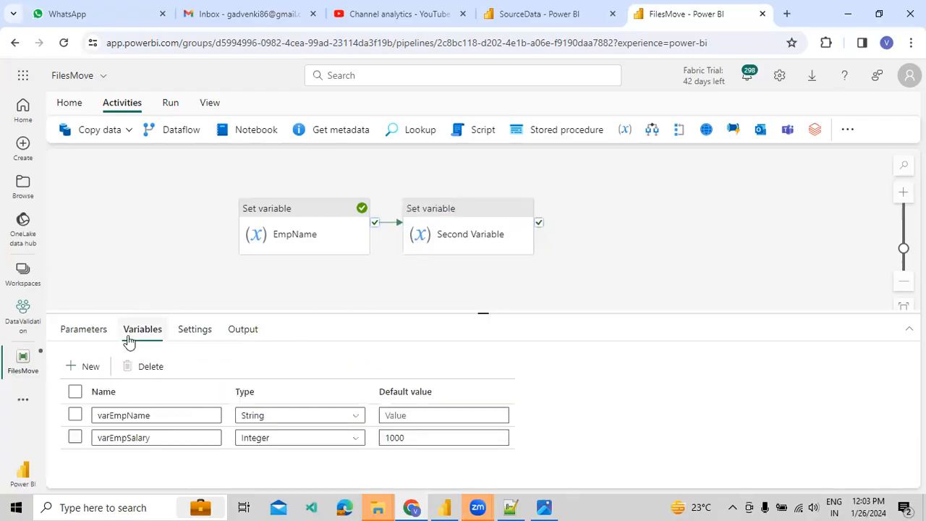
{"action": "left_click", "coordinate": [89, 367]}
{"action": "left_click", "coordinate": [149, 460]}
{"action": "type", "text": "v"}
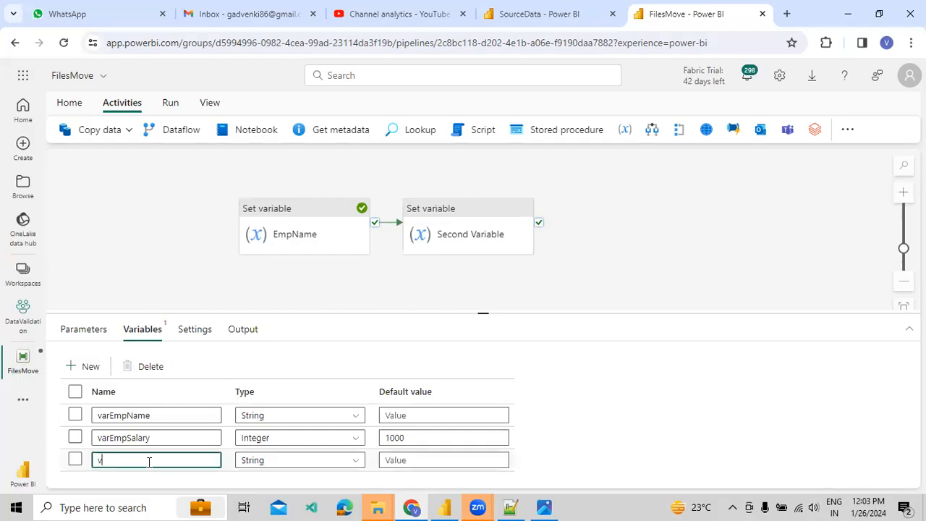
{"action": "type", "text": "arFinalOU"}
{"action": "left_click", "coordinate": [291, 466]}
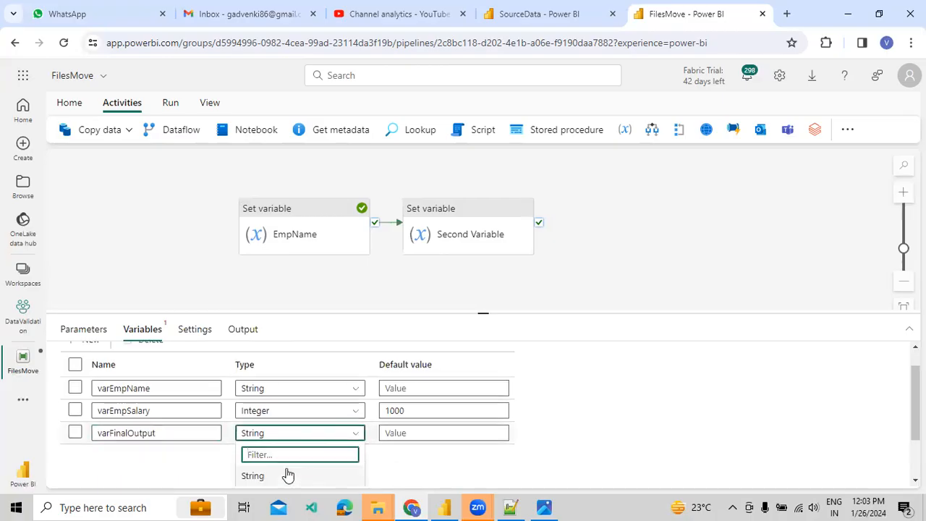
{"action": "scroll", "coordinate": [258, 478], "scroll_direction": "down", "scroll_amount": 1}
{"action": "left_click", "coordinate": [263, 473]}
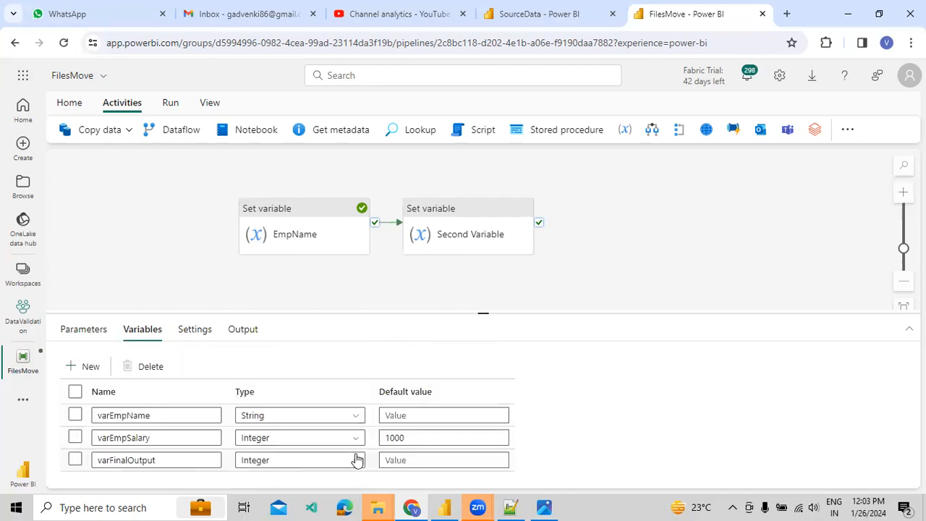
{"action": "left_click", "coordinate": [466, 209]}
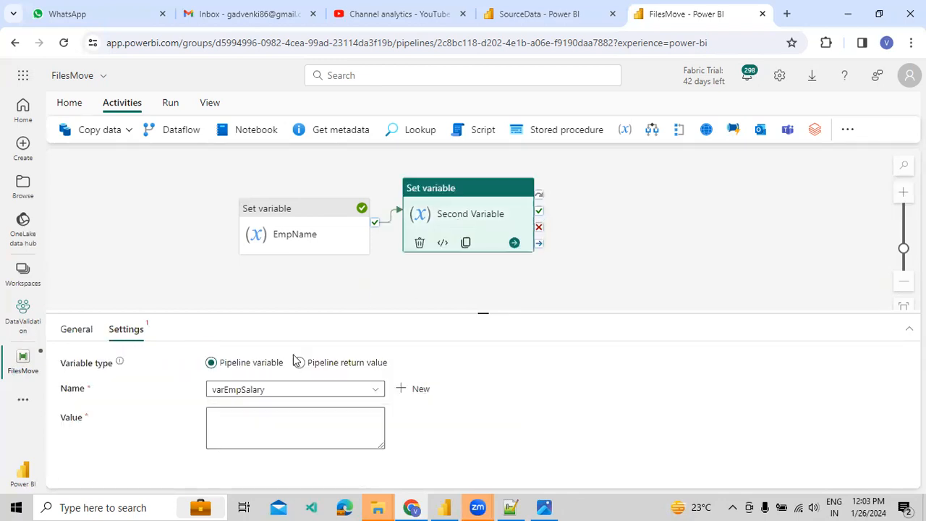
{"action": "left_click", "coordinate": [229, 419]}
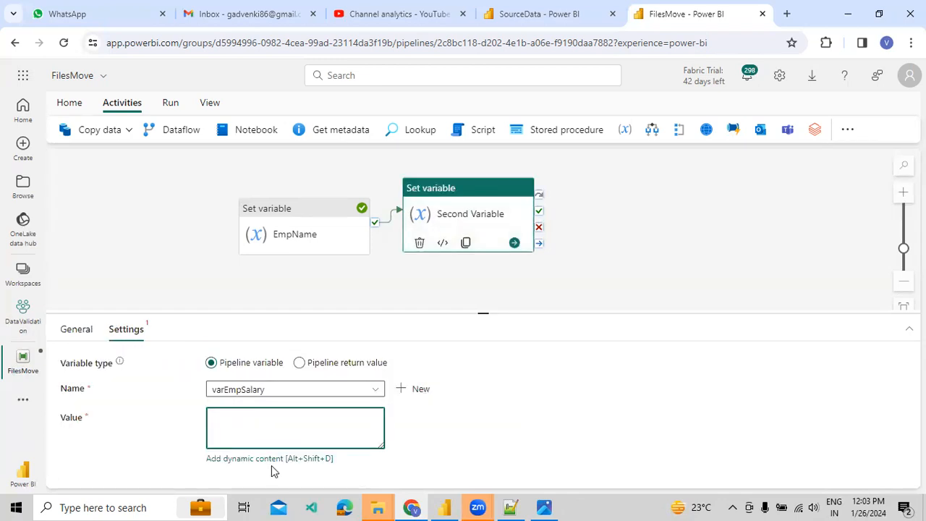
{"action": "left_click", "coordinate": [275, 463]}
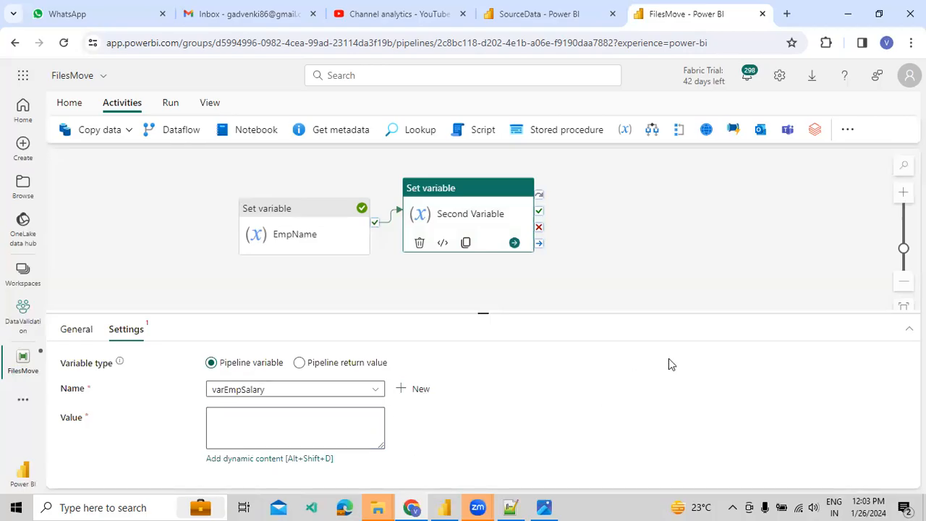
{"action": "left_click", "coordinate": [302, 390]}
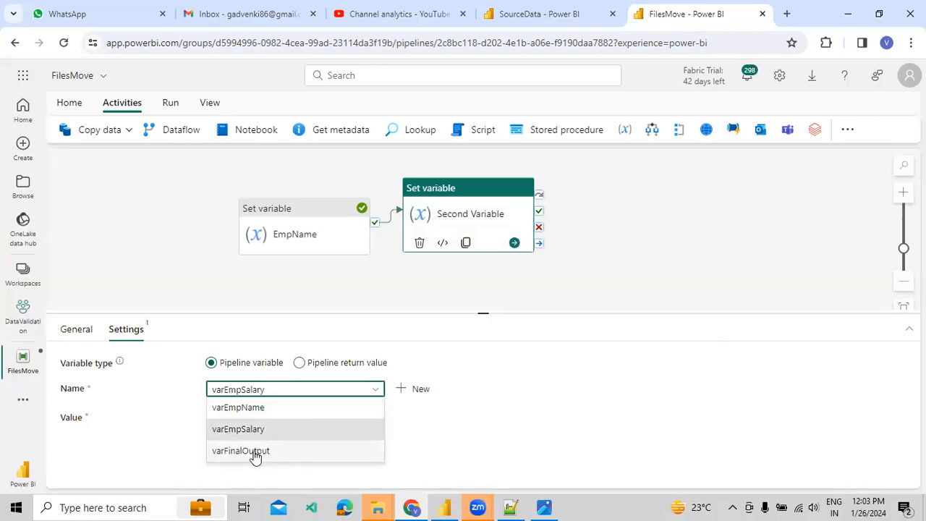
{"action": "left_click", "coordinate": [251, 450]}
{"action": "left_click", "coordinate": [277, 420]}
{"action": "left_click", "coordinate": [268, 463]}
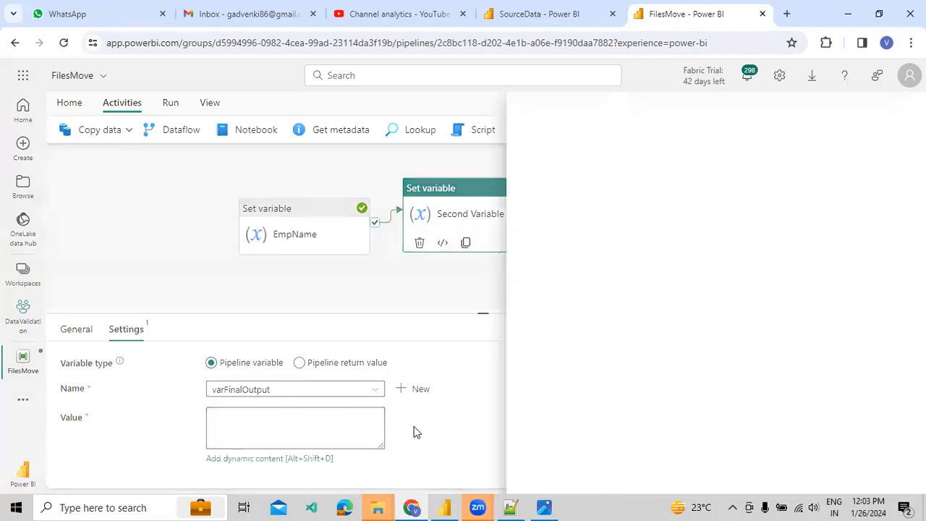
{"action": "left_click", "coordinate": [758, 317]}
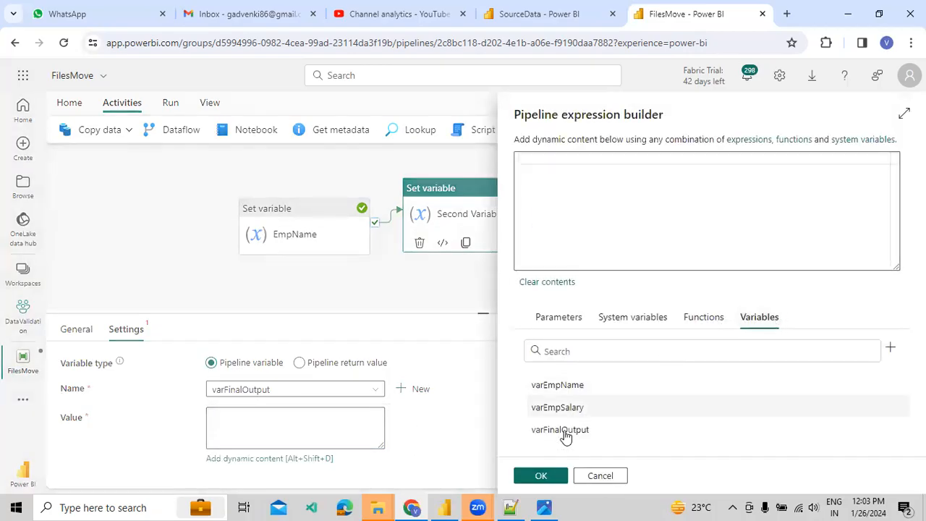
{"action": "left_click", "coordinate": [561, 407]}
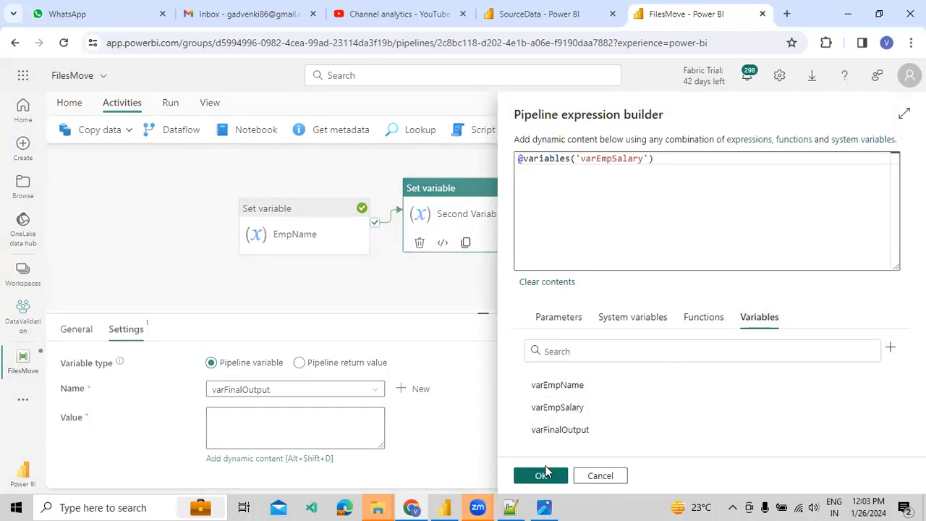
{"action": "left_click", "coordinate": [541, 474]}
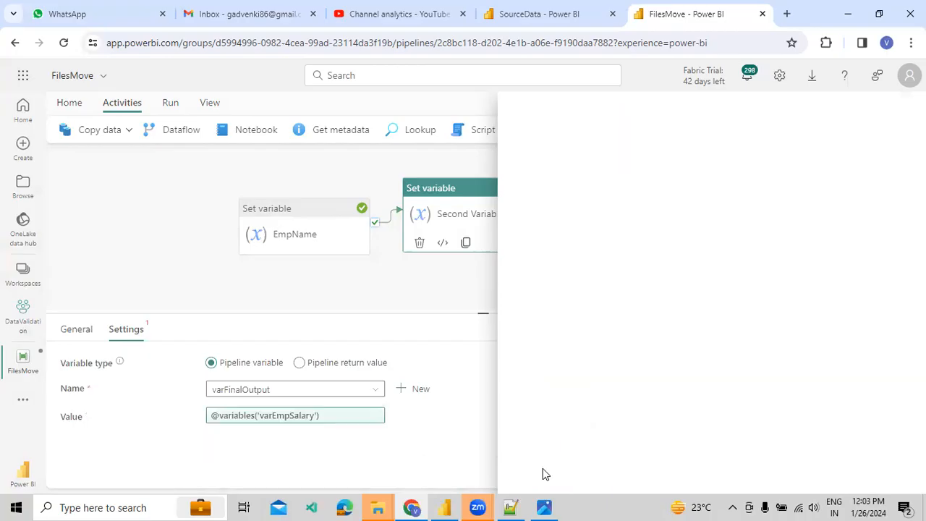
{"action": "left_click", "coordinate": [336, 282]}
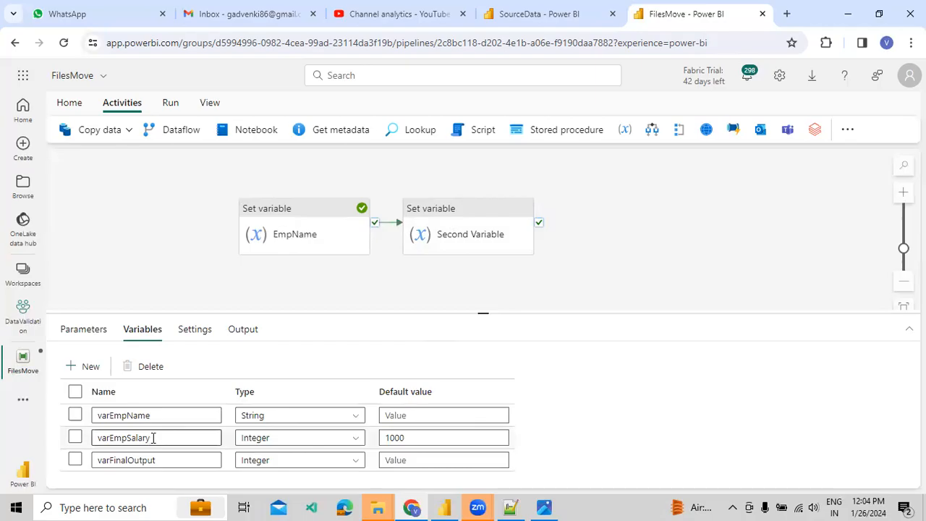
Reopen the expression builder, browse parameters, system variables and functions, and reconfirm the expression.
{"action": "left_click", "coordinate": [421, 252]}
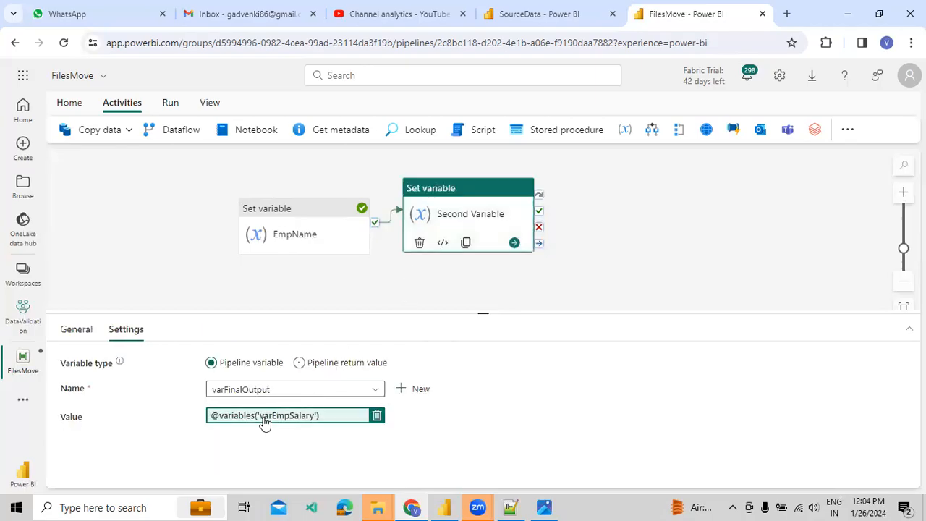
{"action": "left_click", "coordinate": [264, 424]}
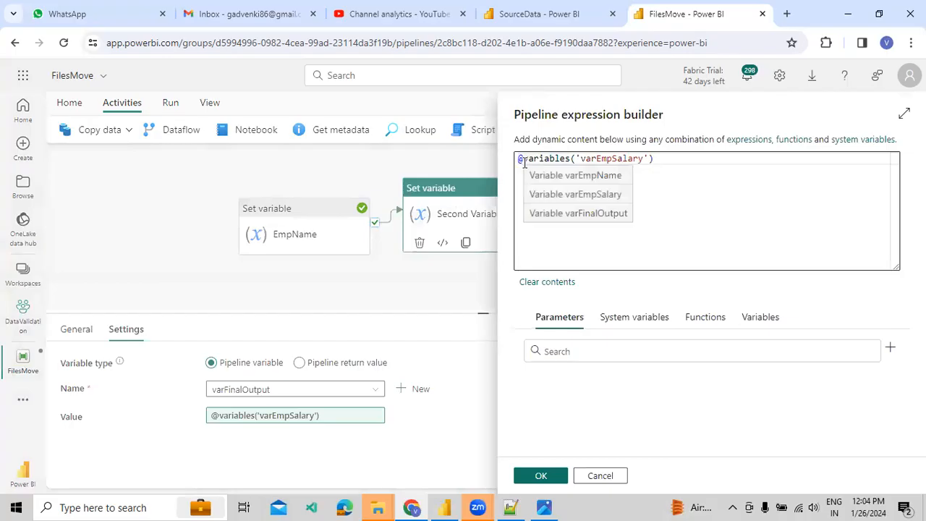
{"action": "left_click", "coordinate": [573, 159]}
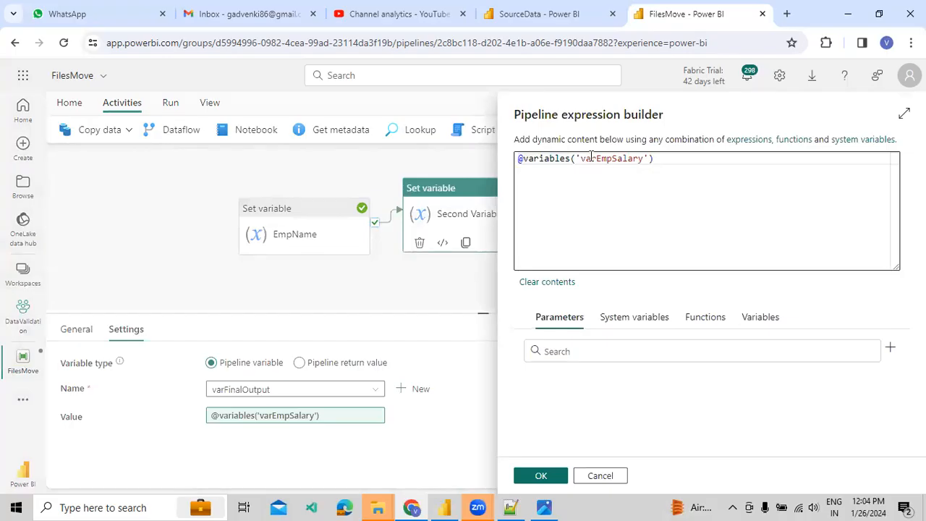
{"action": "left_click", "coordinate": [742, 324]}
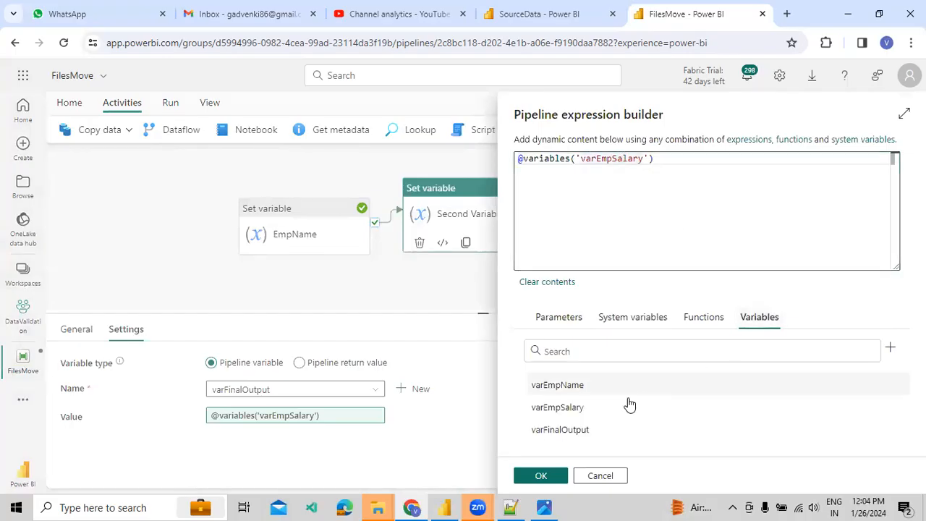
{"action": "left_click", "coordinate": [574, 192]}
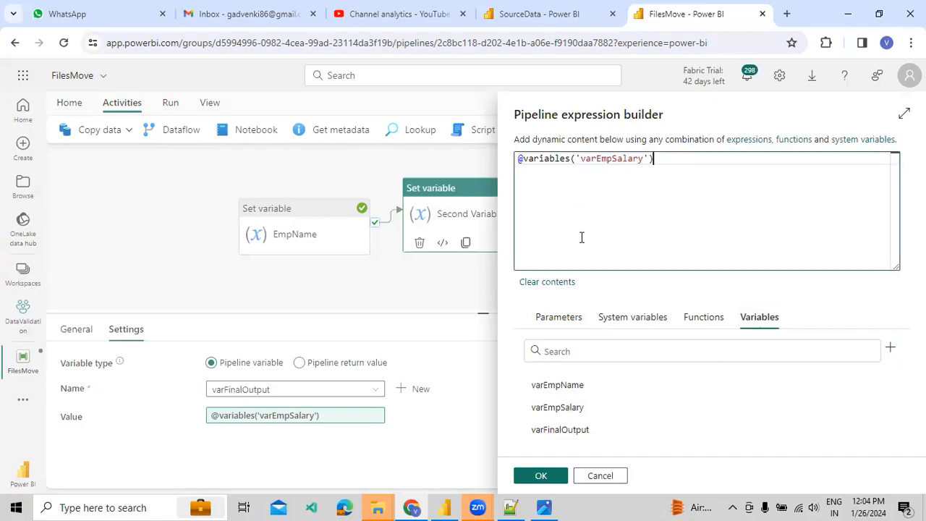
{"action": "left_click", "coordinate": [555, 319]}
{"action": "left_click", "coordinate": [626, 318]}
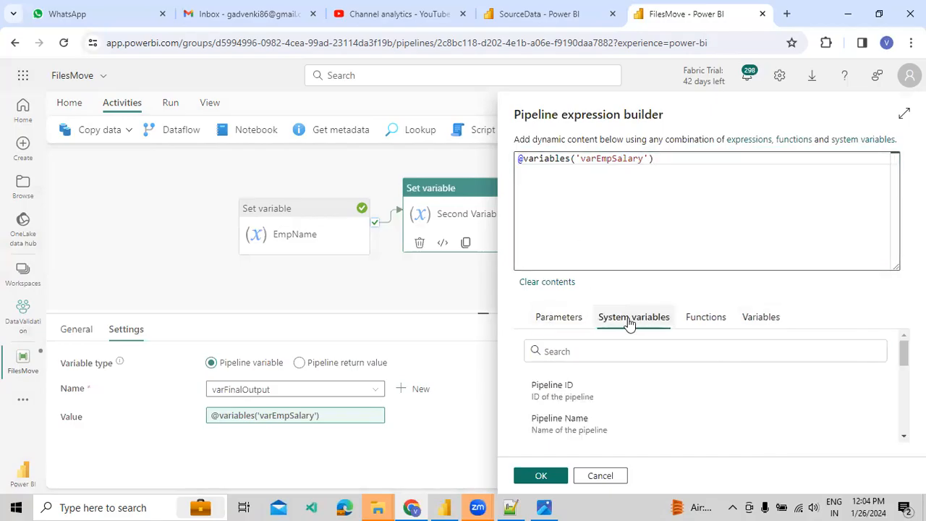
{"action": "left_click", "coordinate": [693, 319]}
{"action": "left_click", "coordinate": [756, 320]}
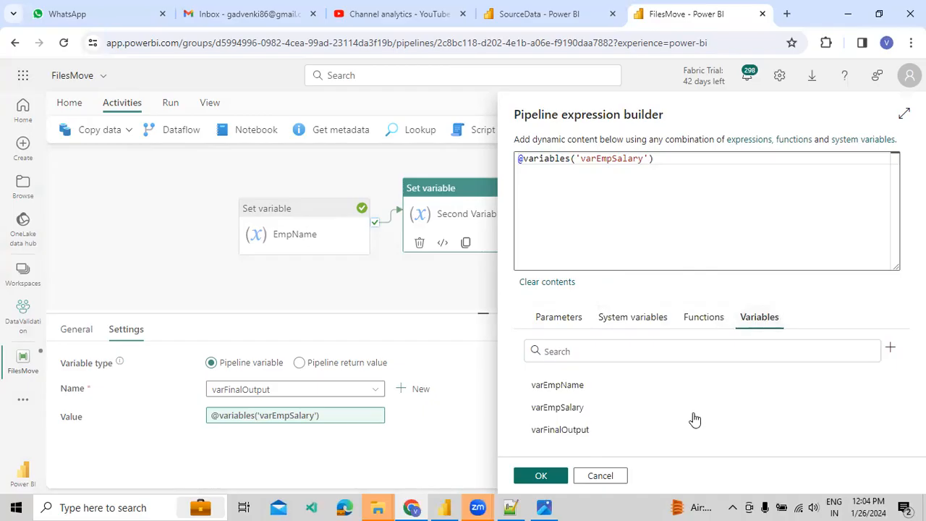
{"action": "left_click", "coordinate": [553, 476]}
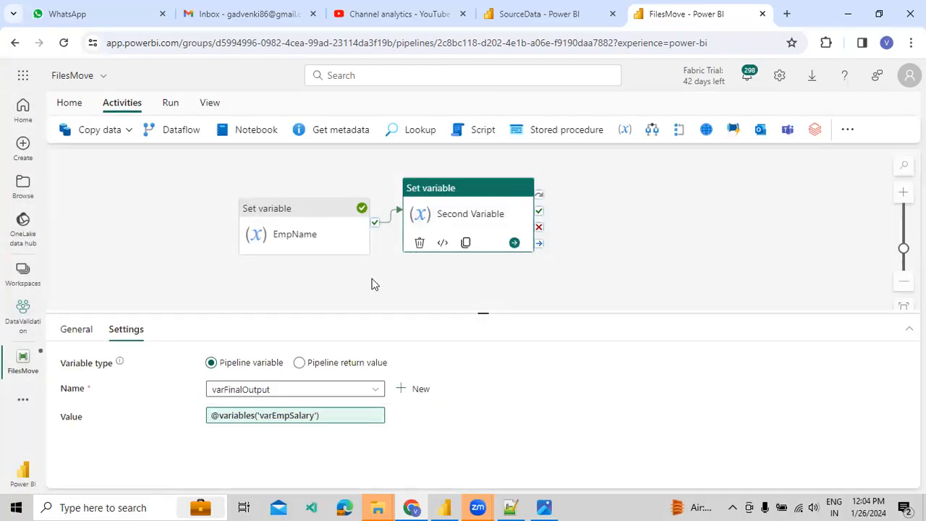
Save and run the pipeline, then check Second Variable outputs varFinalOutput as 1000.
{"action": "left_click", "coordinate": [373, 284]}
{"action": "left_click", "coordinate": [170, 102]}
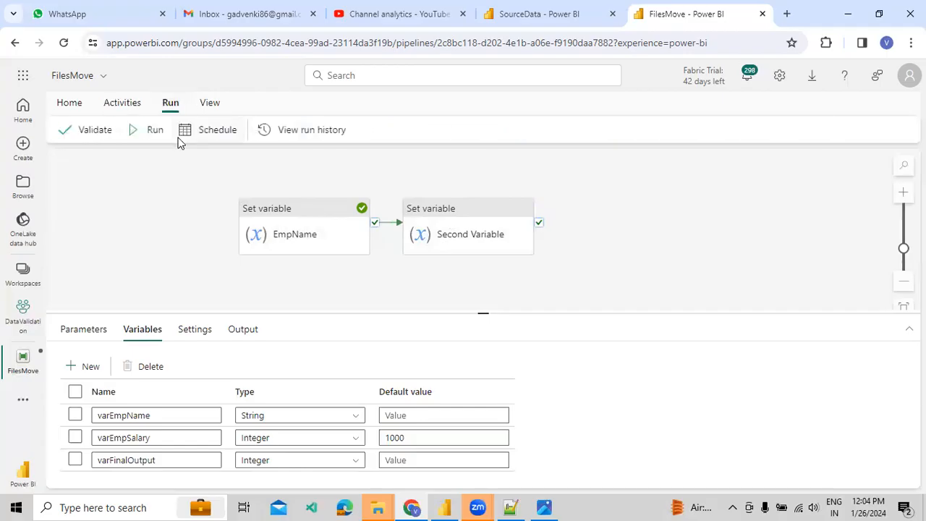
{"action": "left_click", "coordinate": [150, 130]}
{"action": "left_click", "coordinate": [459, 325]}
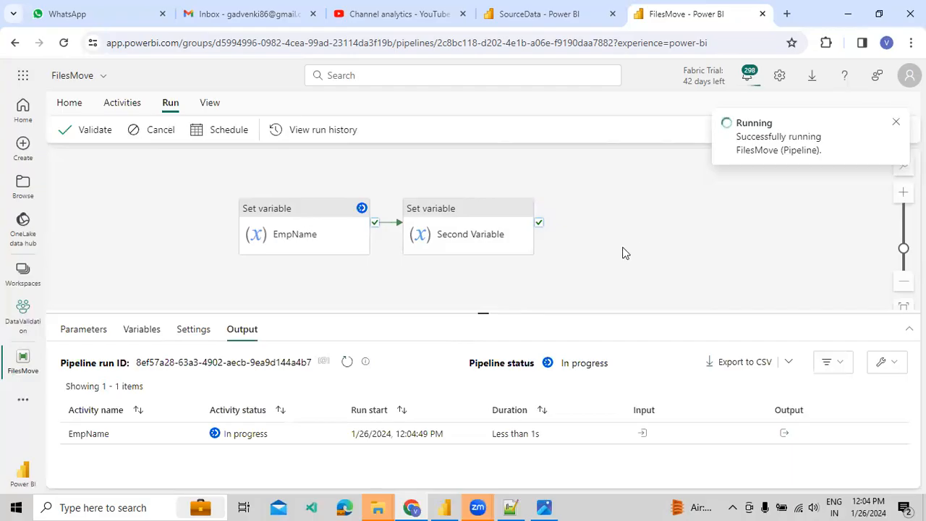
{"action": "left_click_drag", "start_coordinate": [531, 312], "coordinate": [543, 292]}
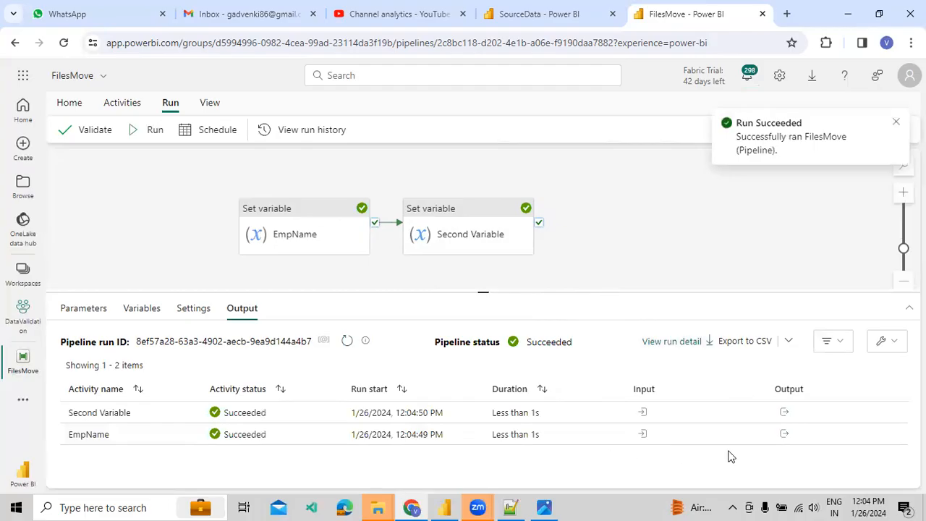
{"action": "left_click", "coordinate": [784, 412]}
{"action": "left_click_drag", "start_coordinate": [678, 296], "coordinate": [703, 296]}
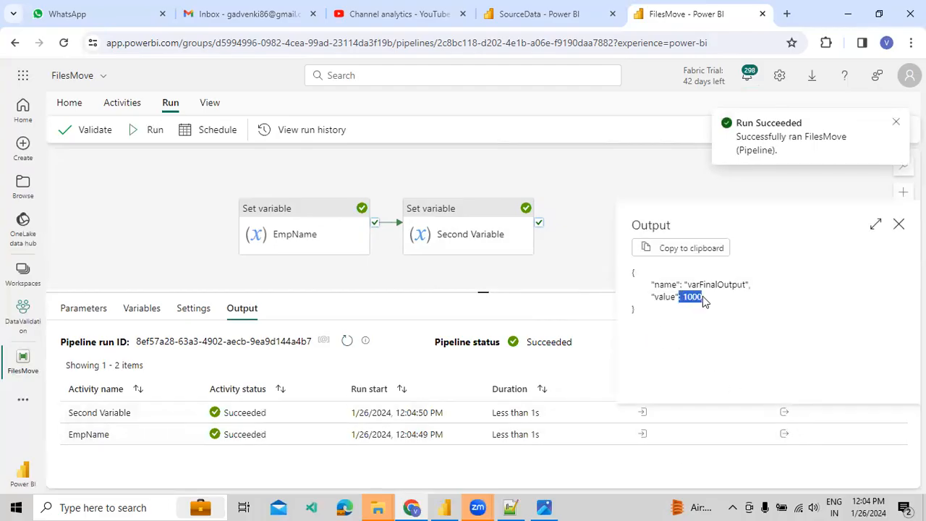
{"action": "left_click", "coordinate": [898, 226]}
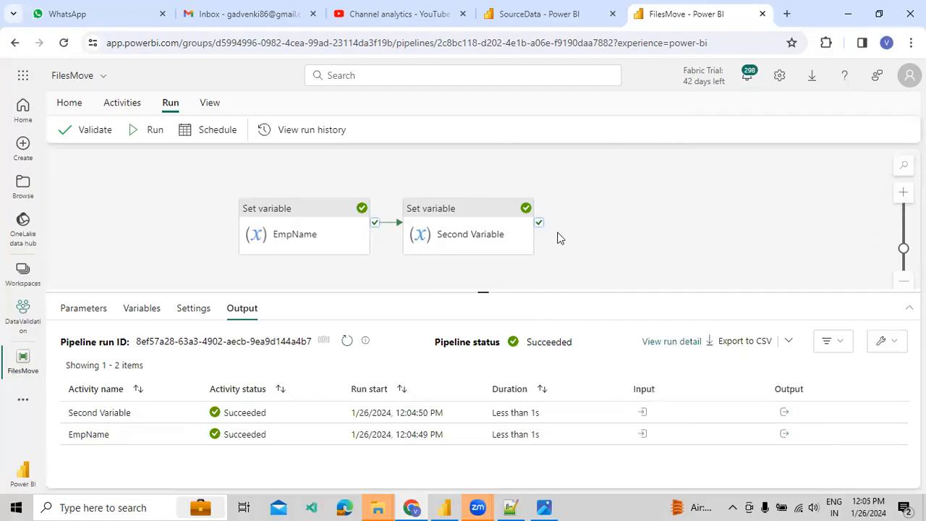
Add a pipeline parameter named varEmpParam, keeping type String.
{"action": "left_click", "coordinate": [86, 308]}
{"action": "left_click", "coordinate": [81, 345]}
{"action": "left_click", "coordinate": [123, 391]}
{"action": "type", "text": "varEmpParam"}
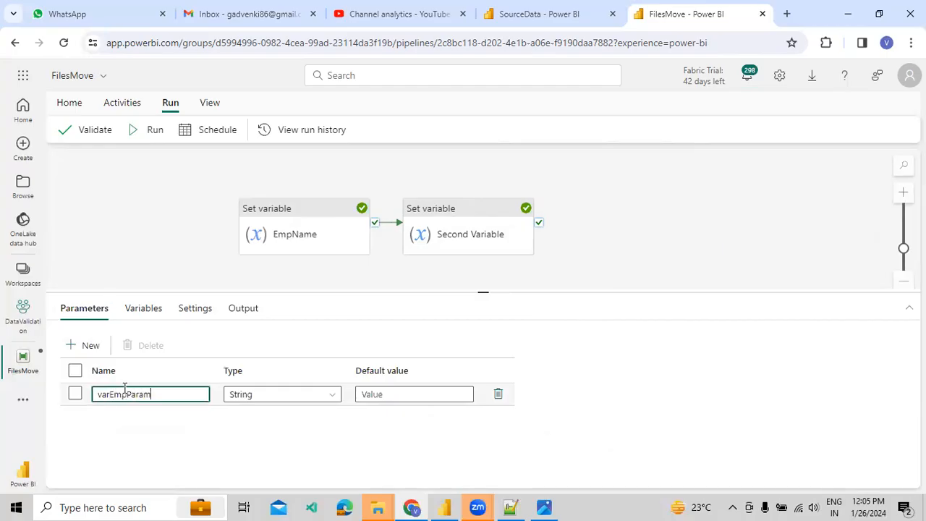
{"action": "left_click", "coordinate": [311, 397]}
{"action": "left_click", "coordinate": [311, 396]}
{"action": "left_click", "coordinate": [311, 397]}
{"action": "left_click", "coordinate": [311, 397]}
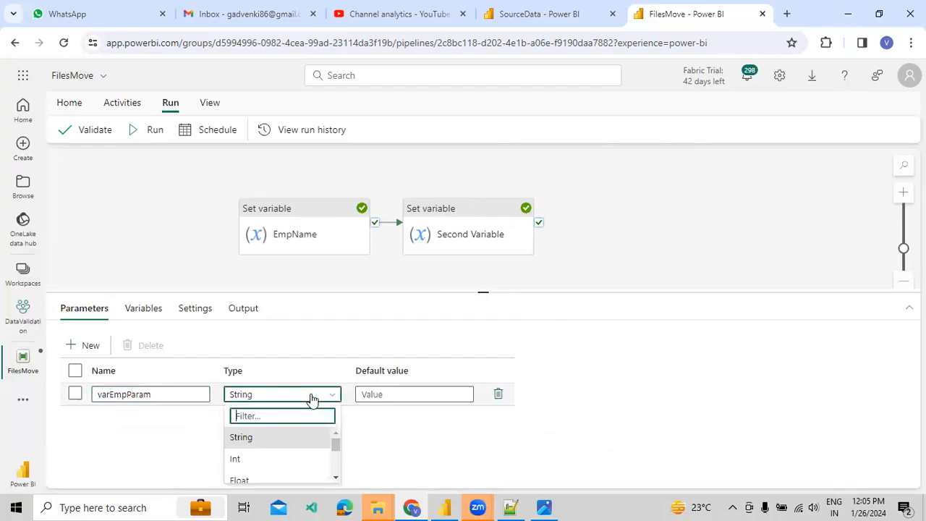
{"action": "left_click_drag", "start_coordinate": [360, 291], "coordinate": [370, 181]}
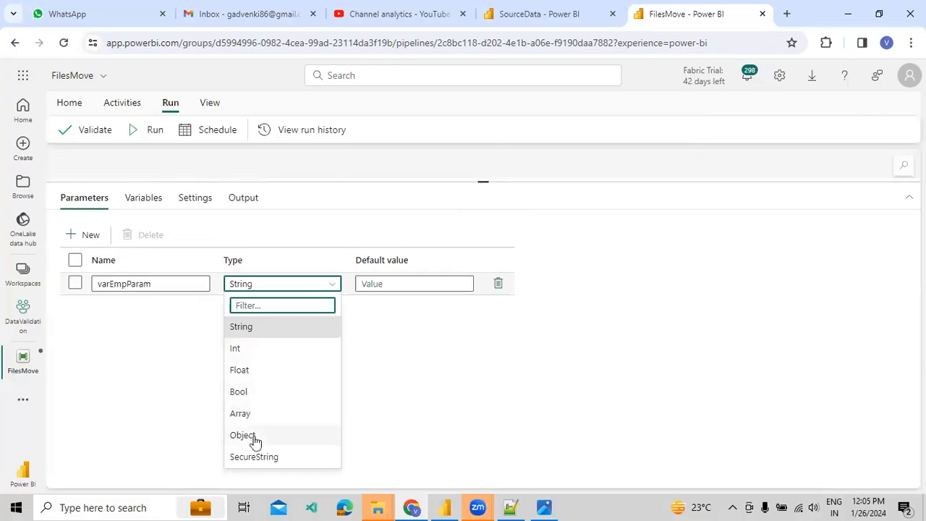
{"action": "left_click", "coordinate": [374, 407]}
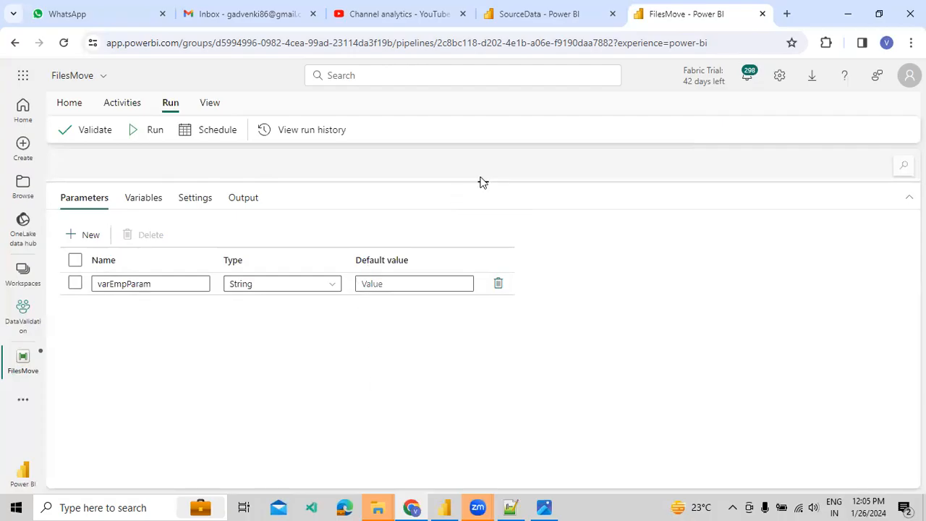
Set varEmpParam's default value to Microsoft Fabric.
{"action": "left_click_drag", "start_coordinate": [482, 181], "coordinate": [483, 237]}
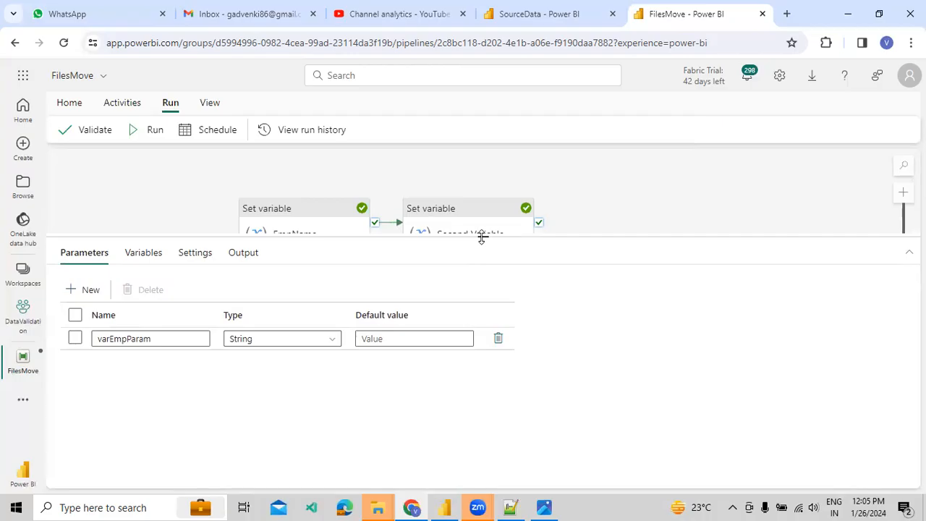
{"action": "left_click", "coordinate": [417, 344]}
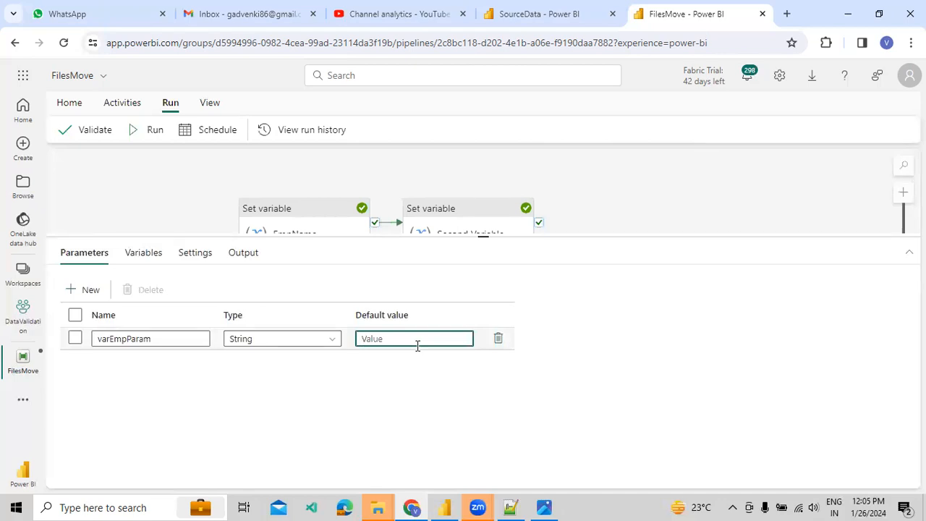
{"action": "type", "text": "Microsoft Fabric"}
{"action": "left_click_drag", "start_coordinate": [600, 238], "coordinate": [601, 302]}
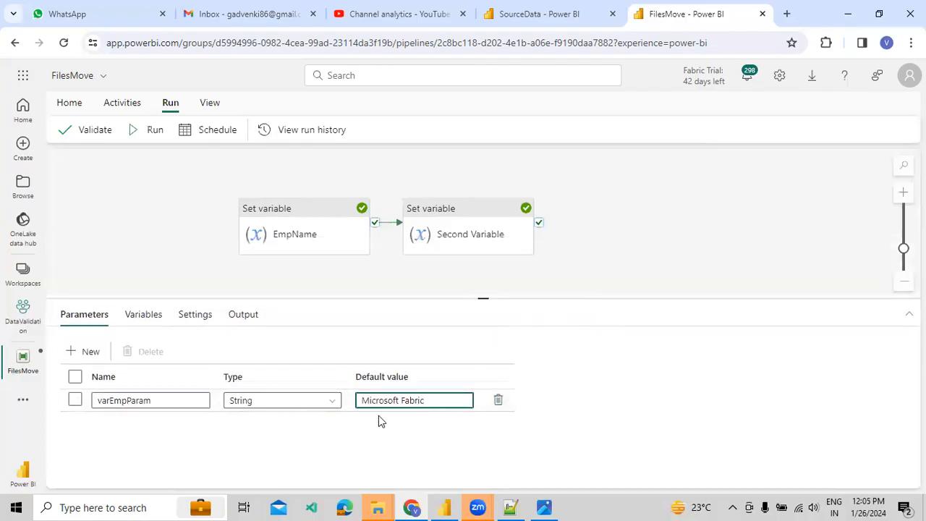
Add a Set variable activity after Second Variable on success, named Parame value.
{"action": "left_click", "coordinate": [121, 102]}
{"action": "left_click", "coordinate": [625, 130]}
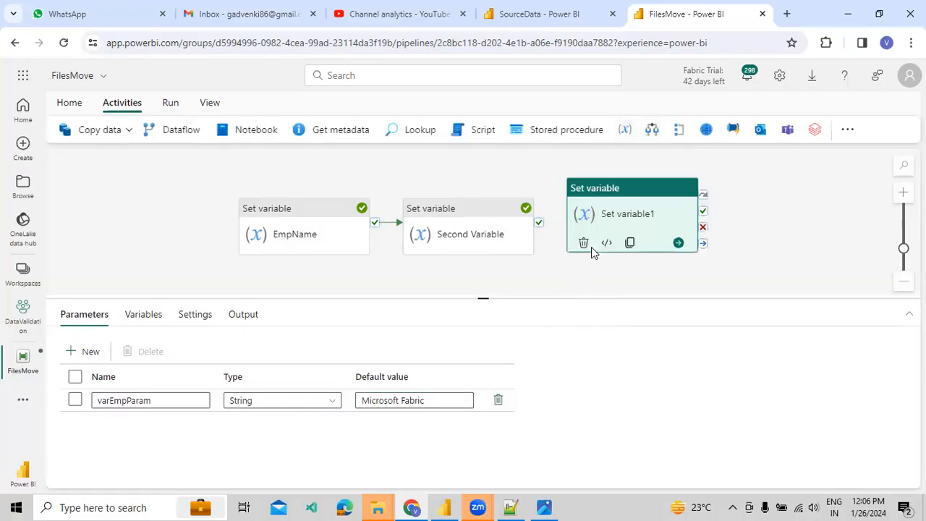
{"action": "left_click_drag", "start_coordinate": [539, 222], "coordinate": [628, 201]}
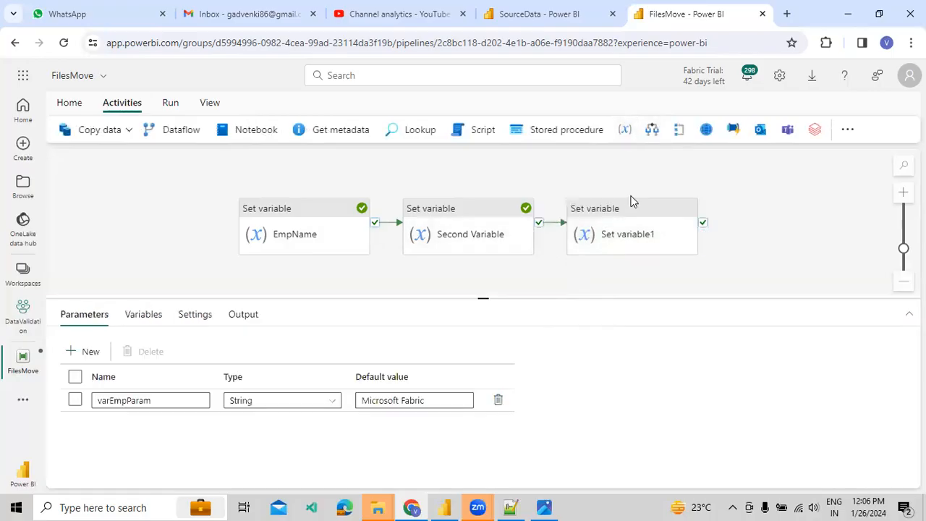
{"action": "left_click", "coordinate": [610, 221]}
{"action": "left_click_drag", "start_coordinate": [262, 347], "coordinate": [141, 339]}
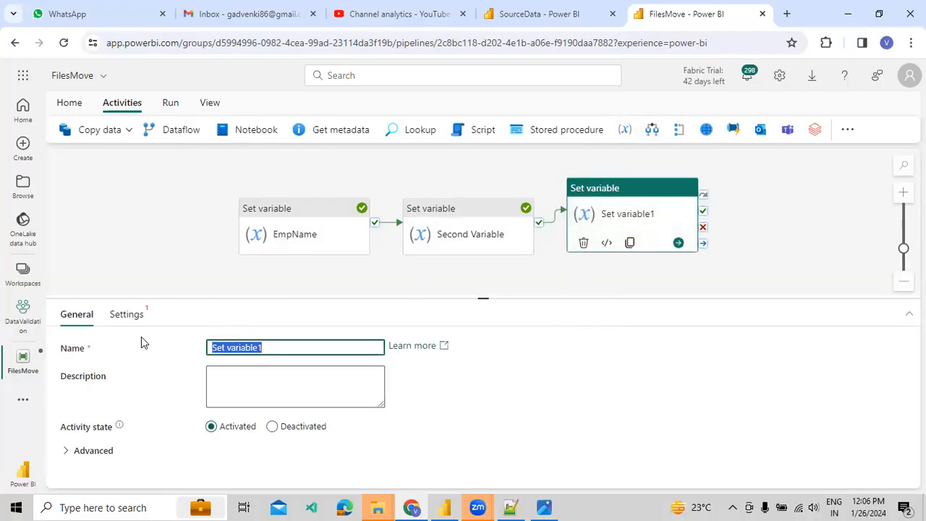
{"action": "type", "text": "Parameer"}
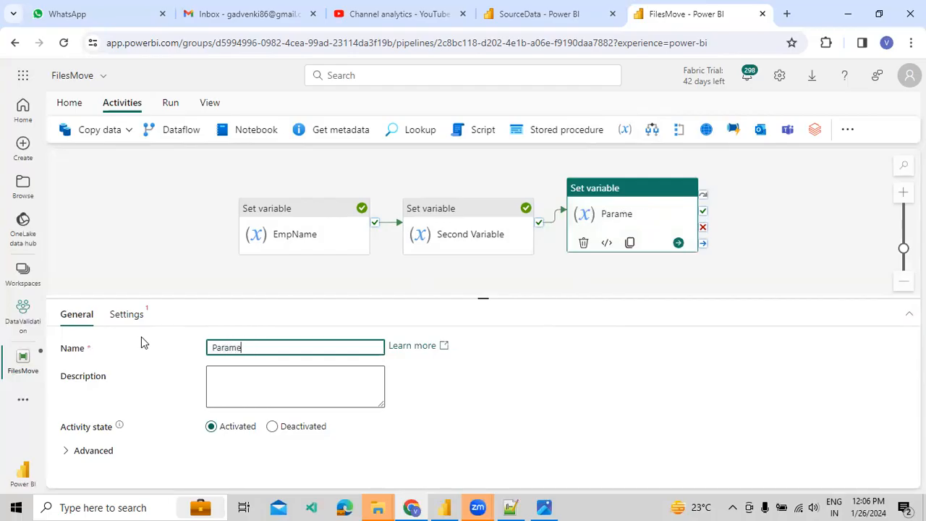
{"action": "key", "text": "BackSpace"}
{"action": "key", "text": "BackSpace"}
{"action": "type", "text": "value"}
Target varFinalOutput and begin a value expression inserting the varEmpParam parameter.
{"action": "left_click", "coordinate": [139, 318]}
{"action": "left_click", "coordinate": [244, 374]}
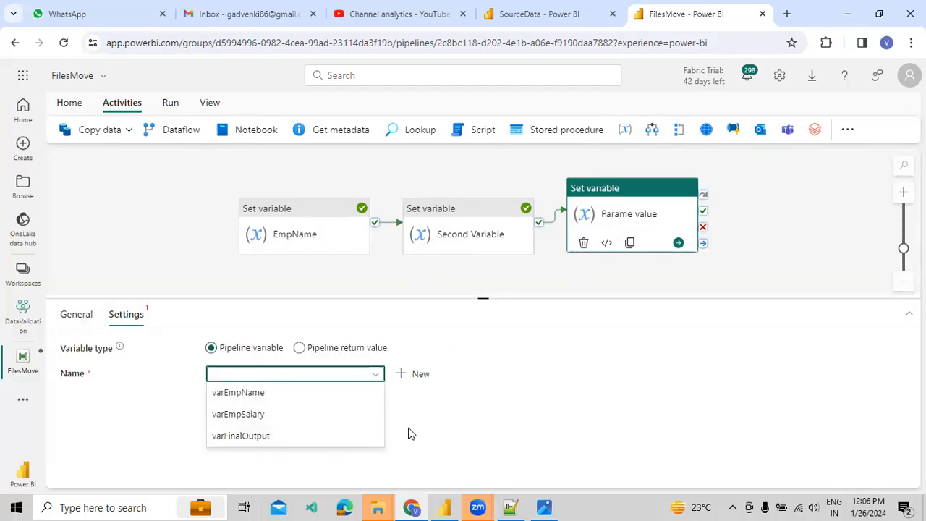
{"action": "left_click", "coordinate": [266, 437]}
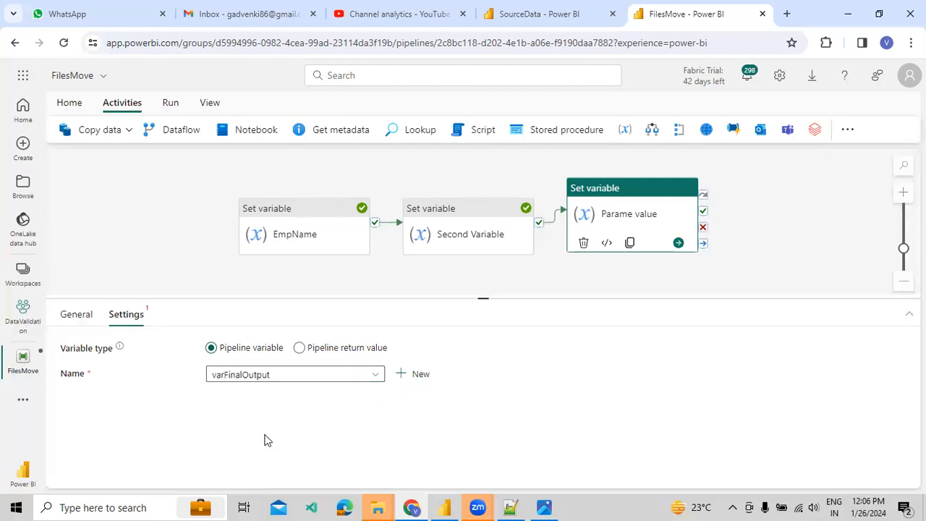
{"action": "left_click", "coordinate": [281, 411]}
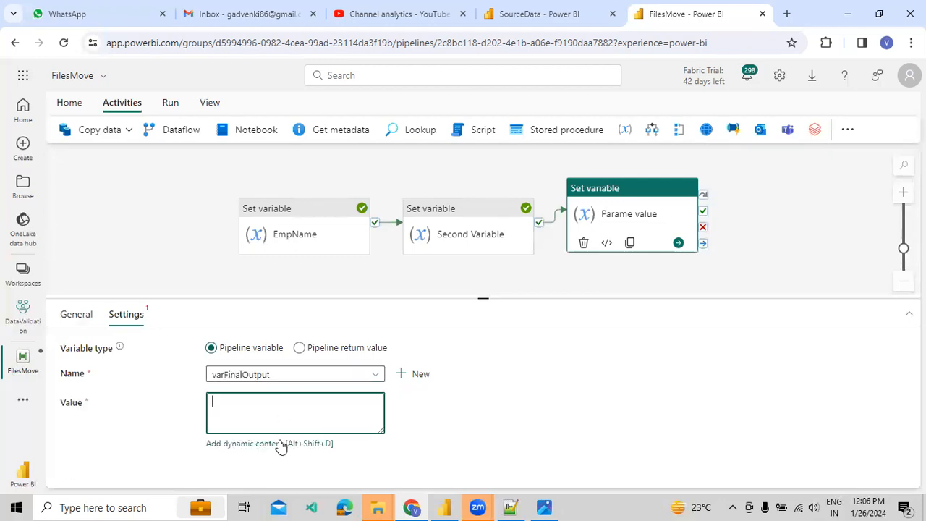
{"action": "left_click", "coordinate": [281, 443]}
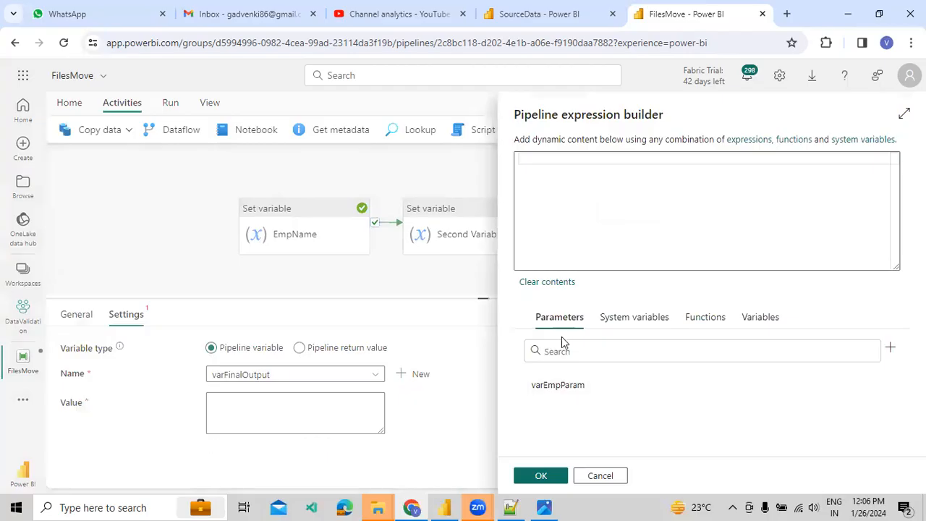
{"action": "left_click", "coordinate": [555, 387]}
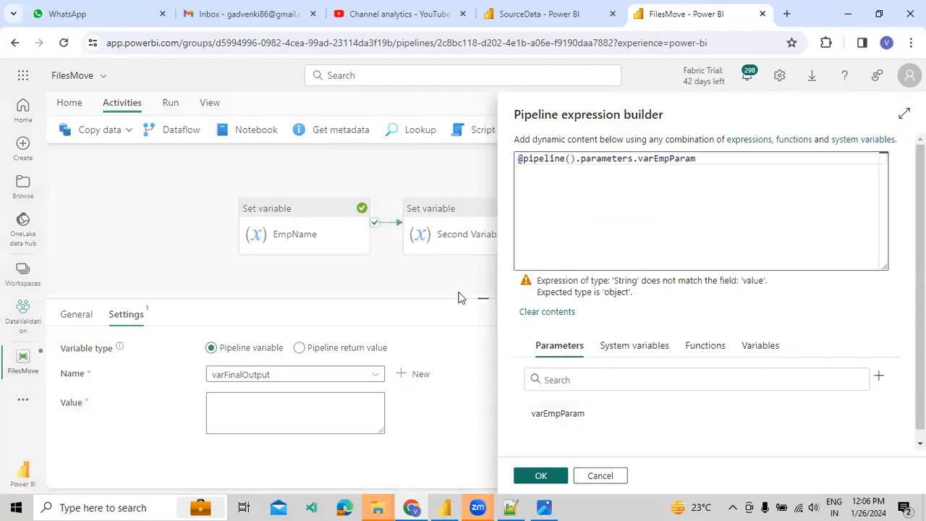
Discard the open expression and add a new String pipeline variable named varCourse.
{"action": "left_click", "coordinate": [599, 475]}
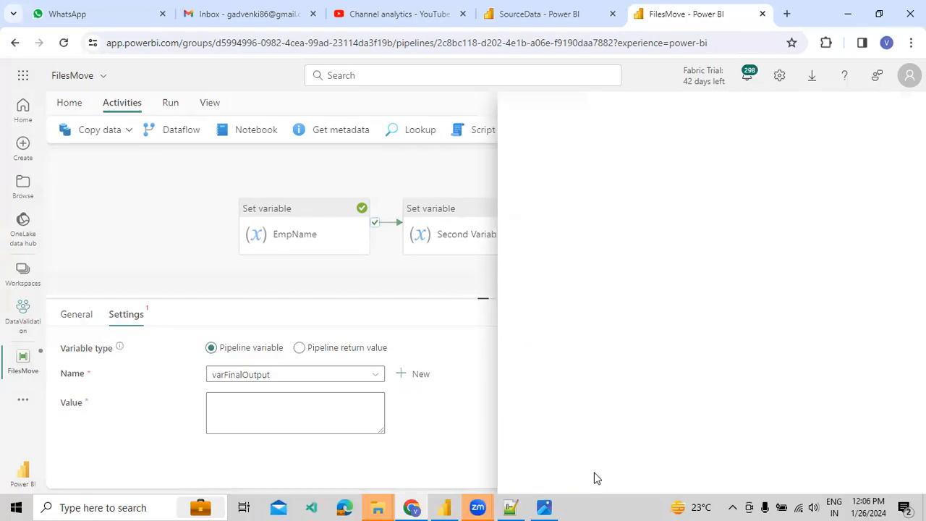
{"action": "left_click", "coordinate": [240, 275]}
{"action": "left_click", "coordinate": [144, 314]}
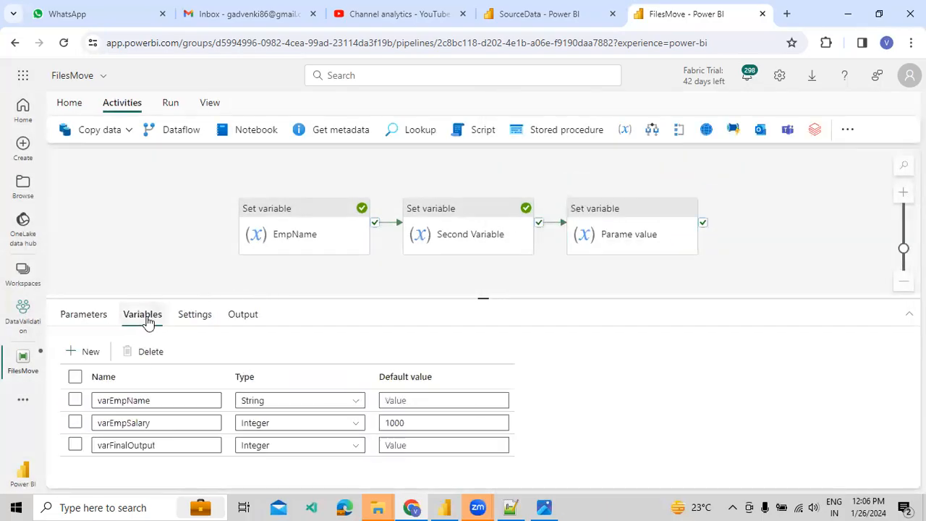
{"action": "left_click", "coordinate": [97, 353]}
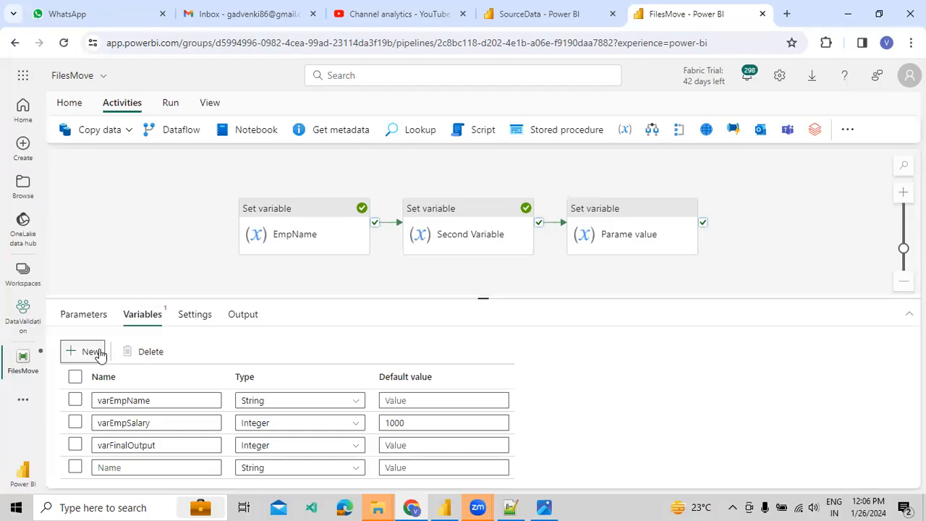
{"action": "left_click", "coordinate": [149, 469]}
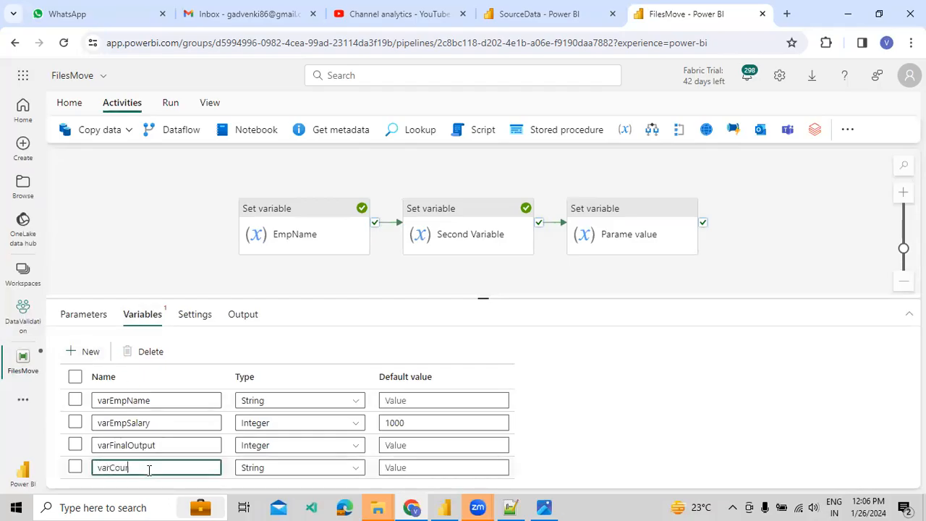
{"action": "left_click", "coordinate": [586, 233]}
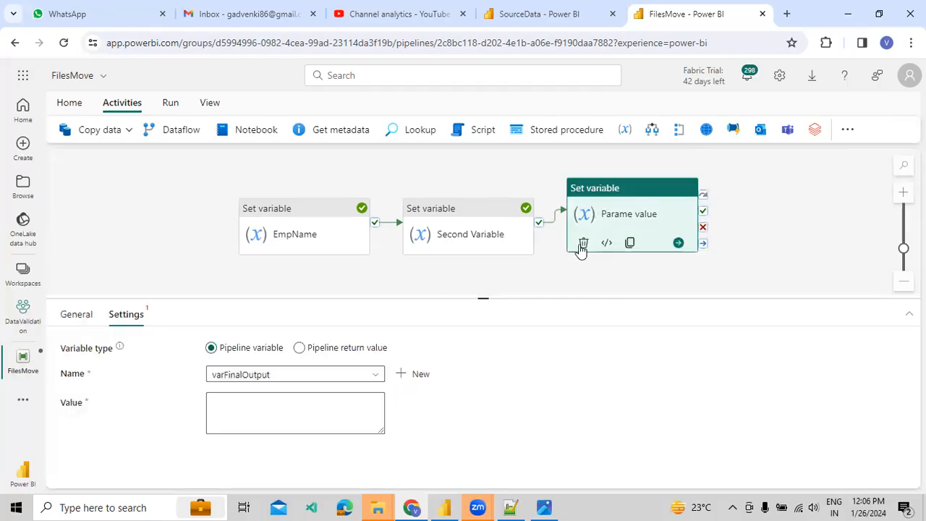
{"action": "left_click", "coordinate": [244, 376]}
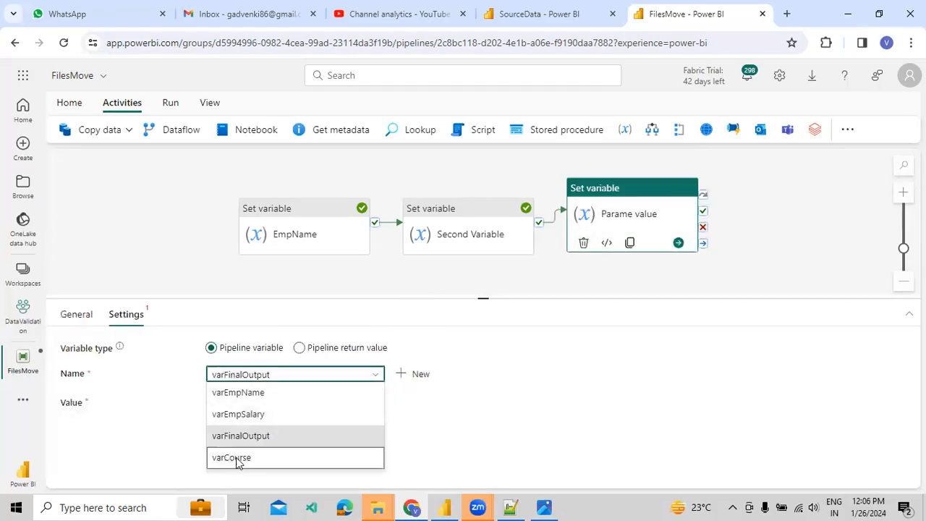
{"action": "left_click", "coordinate": [238, 459]}
{"action": "left_click", "coordinate": [277, 415]}
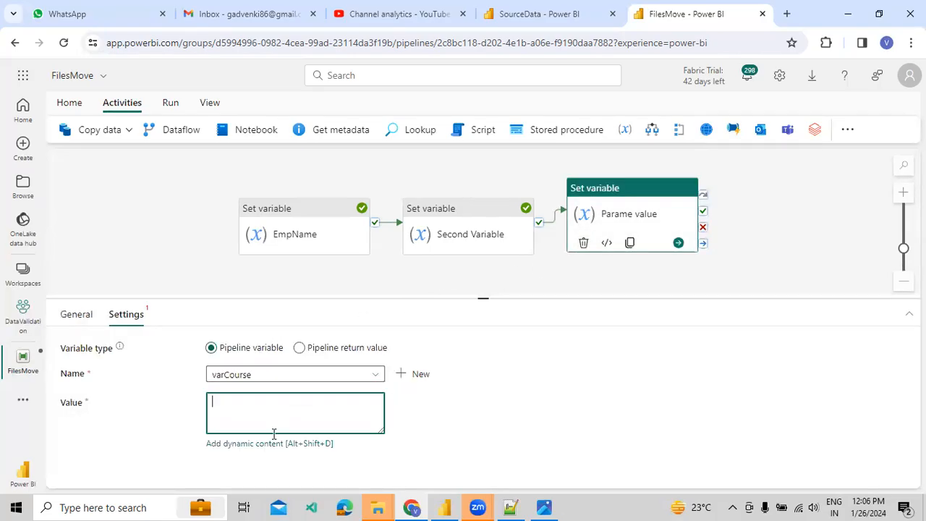
{"action": "left_click", "coordinate": [269, 442]}
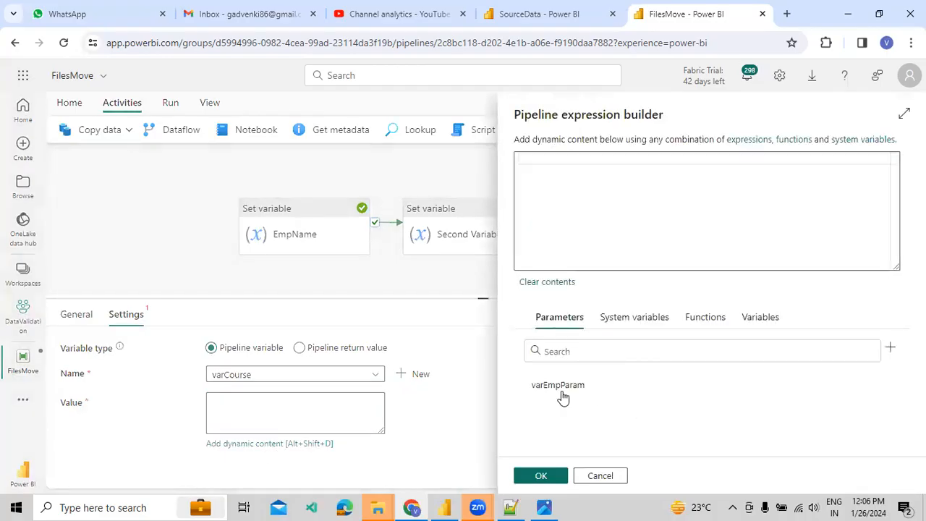
{"action": "left_click", "coordinate": [561, 390]}
{"action": "left_click", "coordinate": [539, 475]}
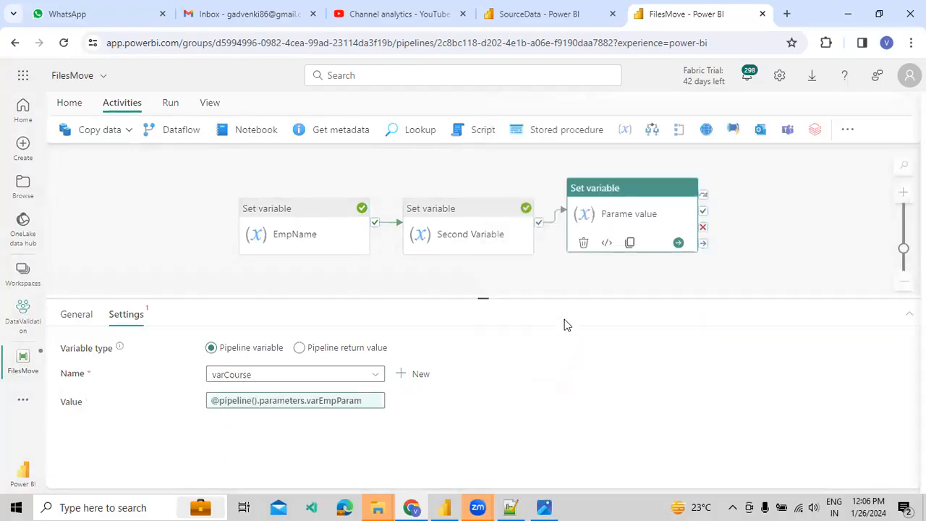
Review the varCourse variable, the varEmpParam parameter and Parame value's settings before running.
{"action": "left_click", "coordinate": [603, 281]}
{"action": "left_click", "coordinate": [132, 468]}
{"action": "left_click_drag", "start_coordinate": [139, 467], "coordinate": [99, 467]}
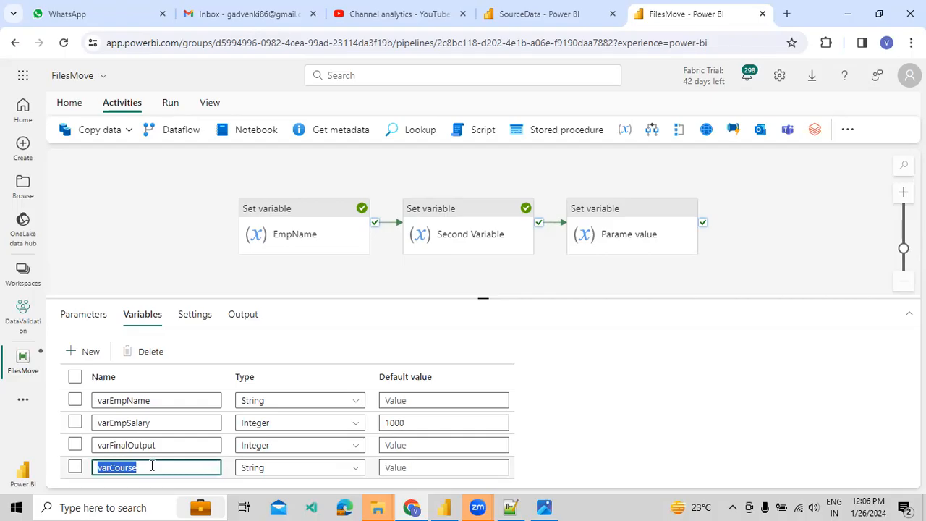
{"action": "left_click", "coordinate": [84, 316]}
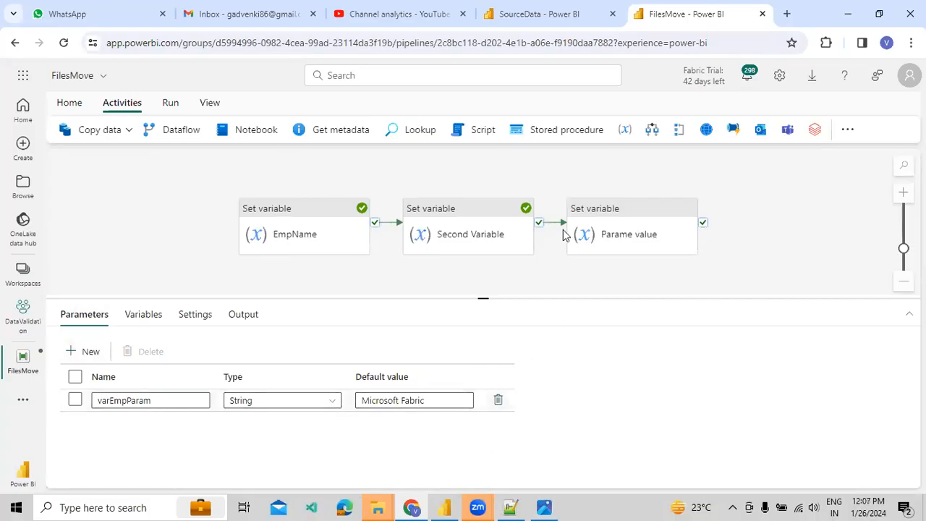
{"action": "left_click", "coordinate": [600, 222]}
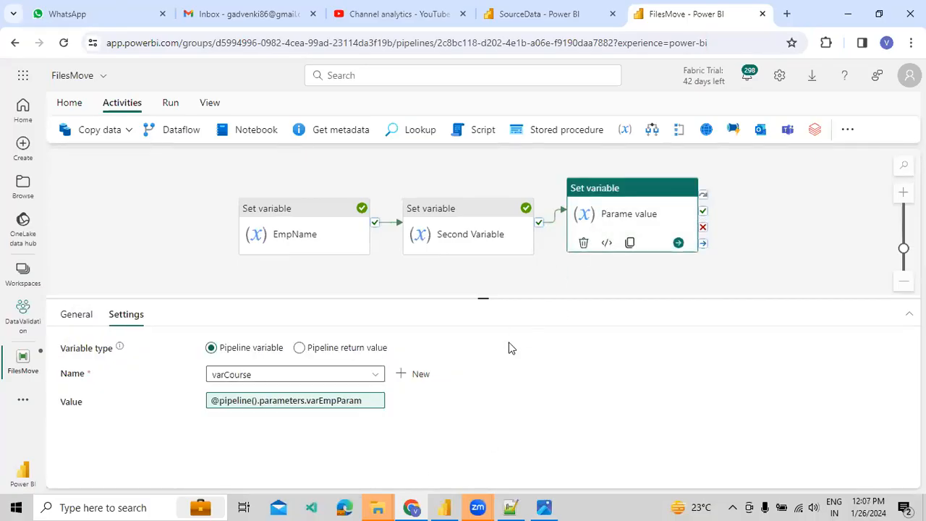
{"action": "left_click", "coordinate": [384, 279]}
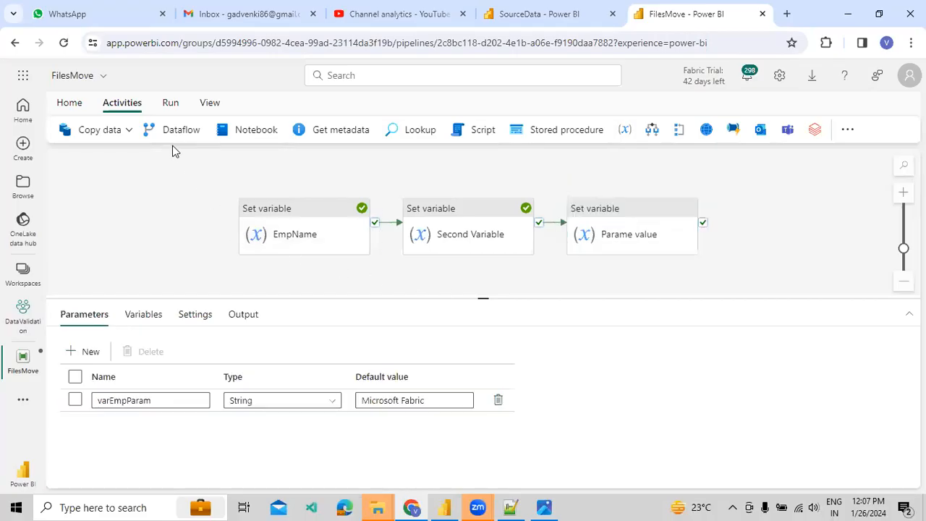
{"action": "left_click", "coordinate": [171, 103]}
Save FilesMove and run it with the default varEmpParam value.
{"action": "left_click", "coordinate": [147, 132]}
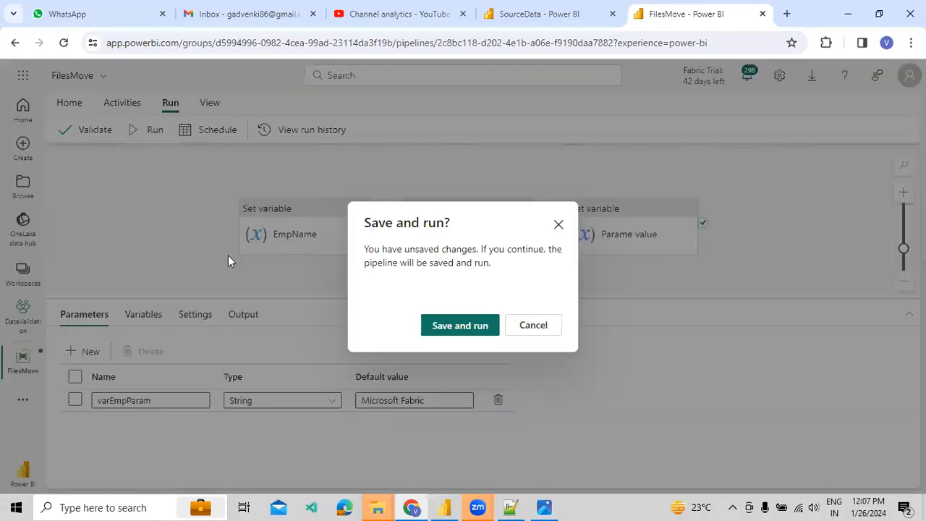
{"action": "left_click", "coordinate": [431, 319]}
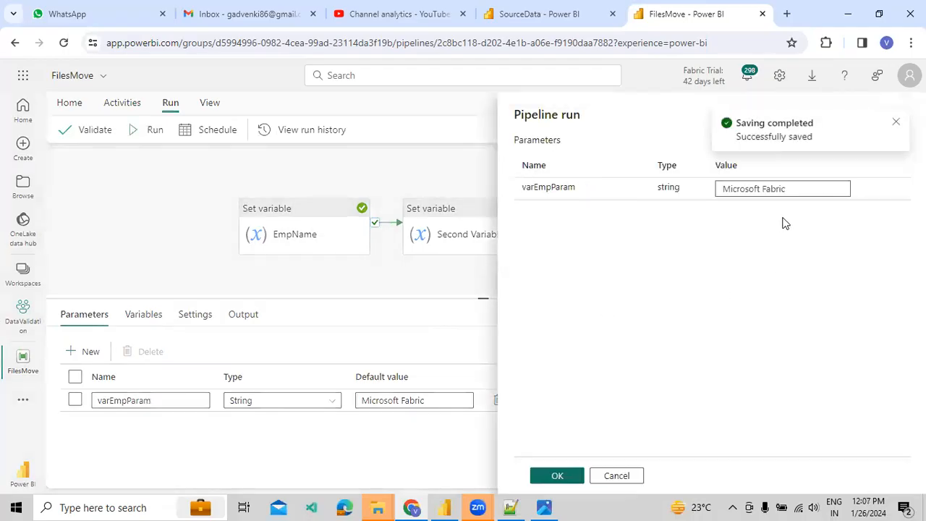
{"action": "left_click", "coordinate": [558, 478]}
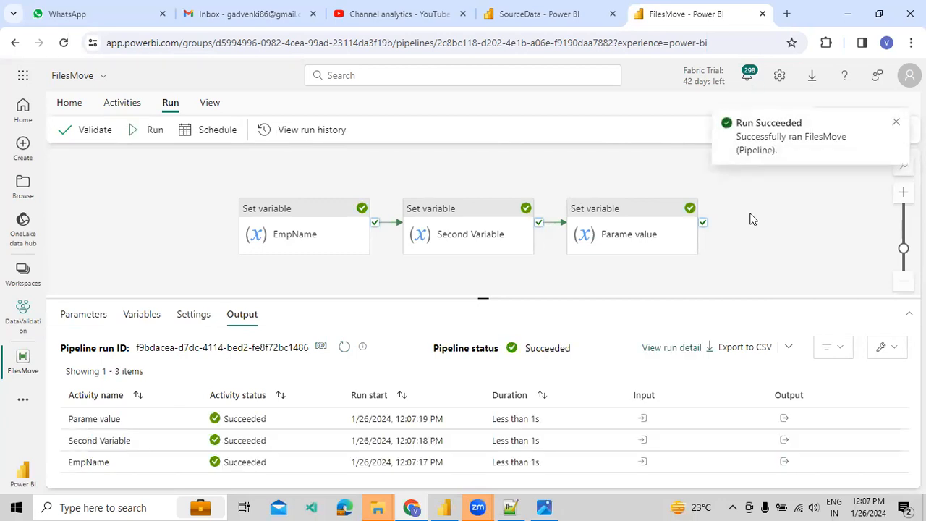
Check the outputs of Parame value (varCourse 'Microsoft Fabric'), Second Variable and EmpName.
{"action": "left_click", "coordinate": [784, 419]}
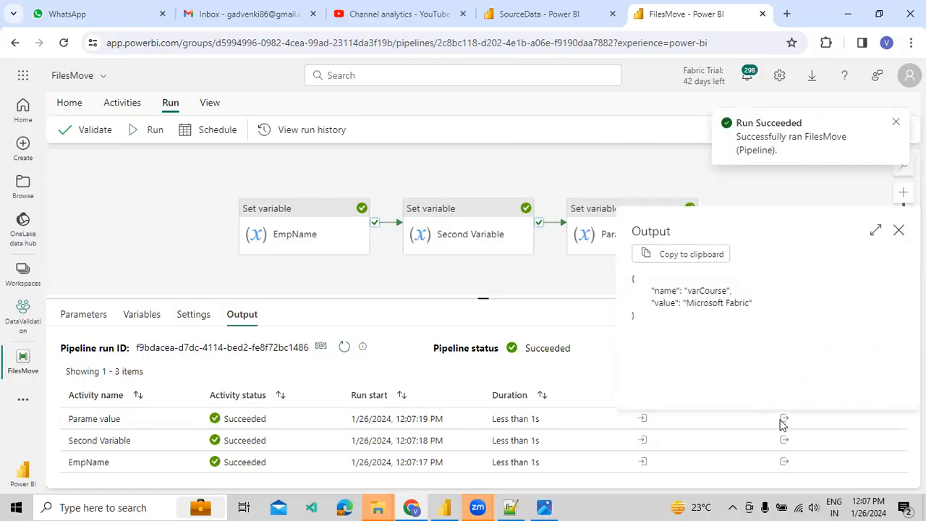
{"action": "left_click", "coordinate": [898, 230]}
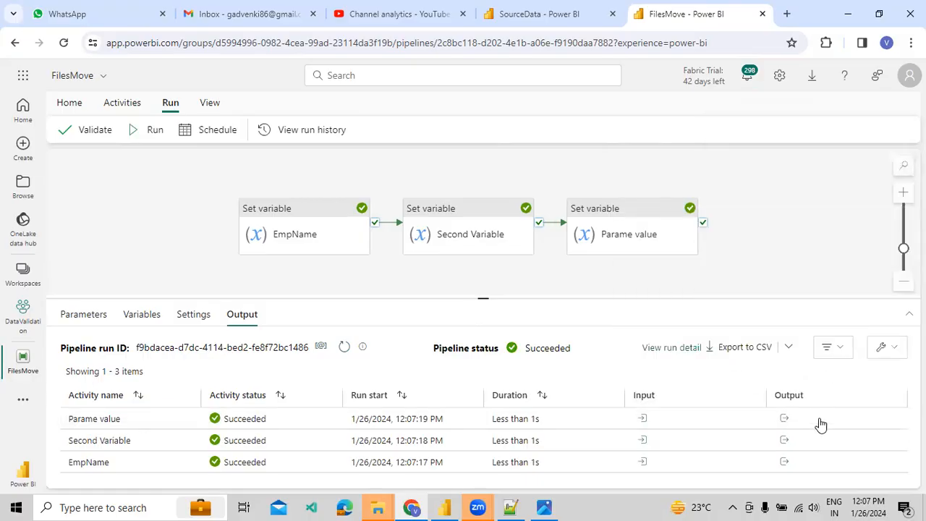
{"action": "left_click", "coordinate": [784, 439]}
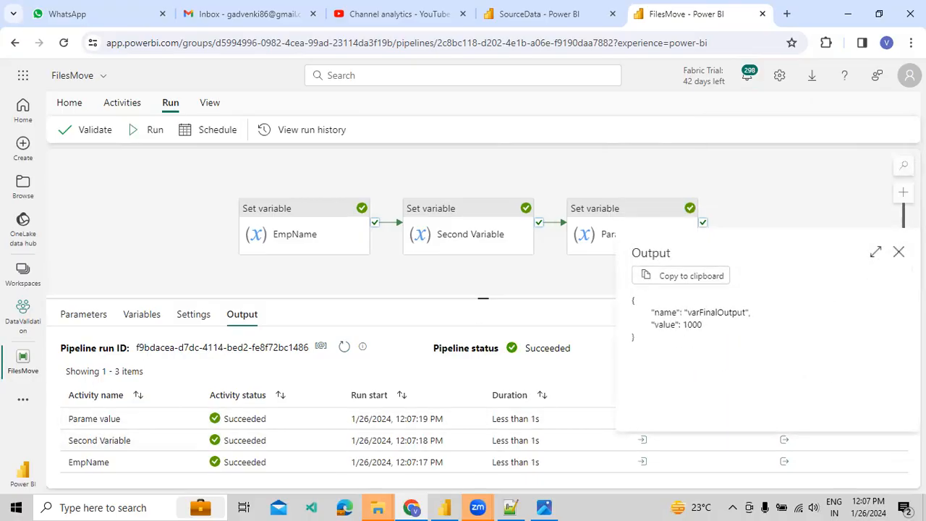
{"action": "left_click", "coordinate": [899, 252]}
{"action": "left_click", "coordinate": [784, 461]}
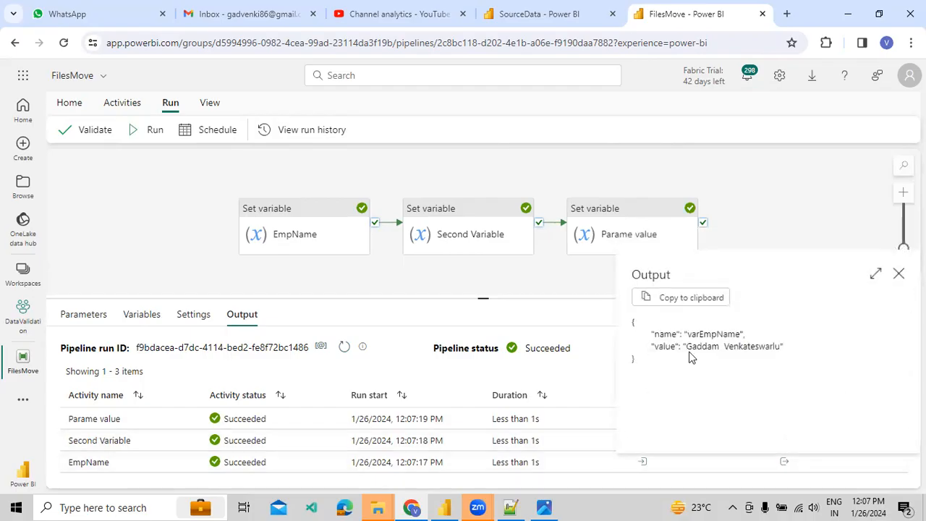
{"action": "left_click_drag", "start_coordinate": [686, 346], "coordinate": [761, 339]}
{"action": "left_click", "coordinate": [899, 274]}
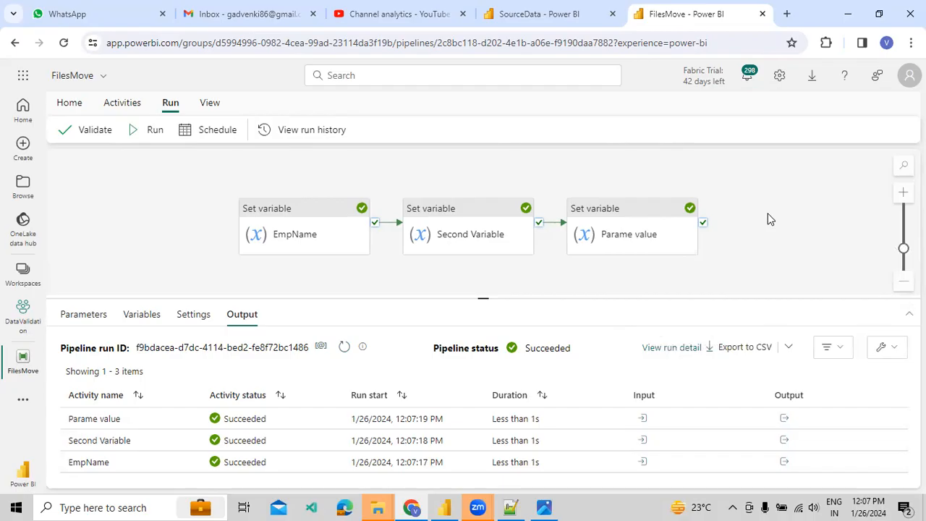
{"action": "left_click", "coordinate": [105, 106]}
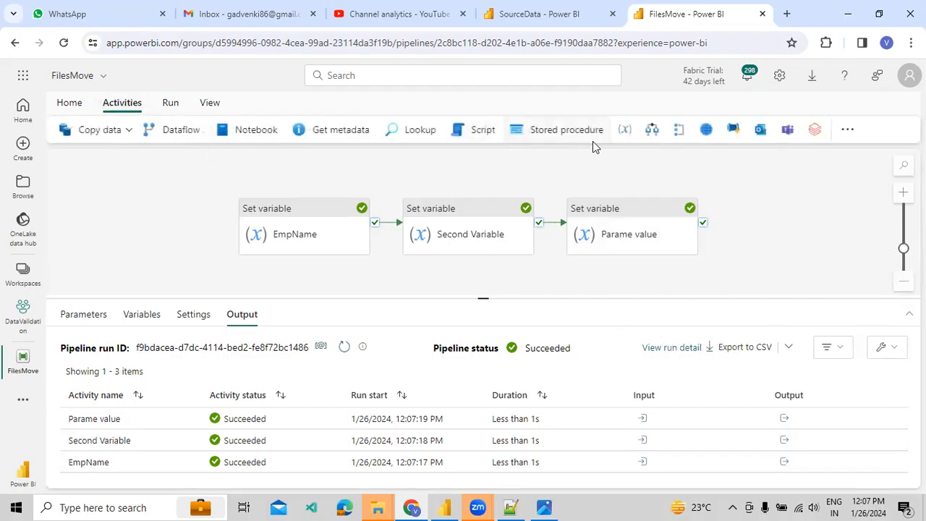
Add Set variable1 after Parame value on success and create the String variable varTestData.
{"action": "left_click", "coordinate": [624, 129]}
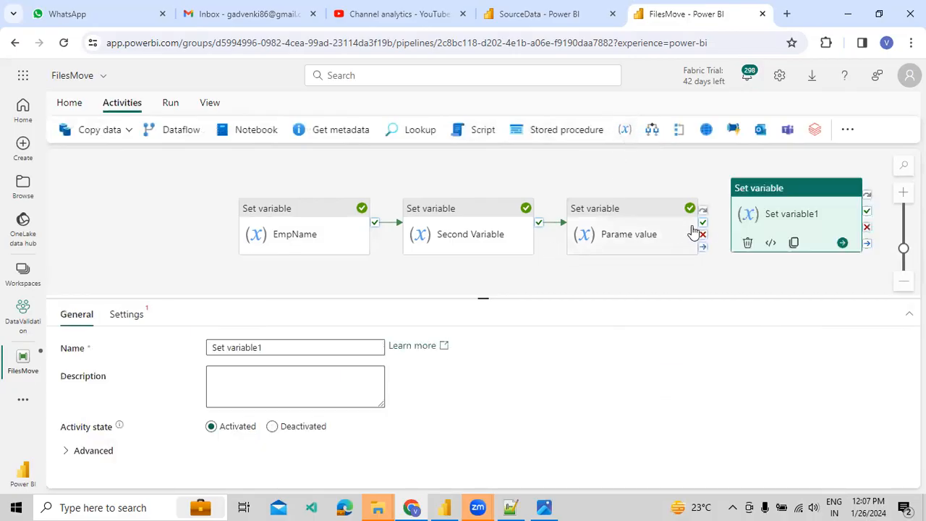
{"action": "left_click_drag", "start_coordinate": [703, 224], "coordinate": [762, 225]}
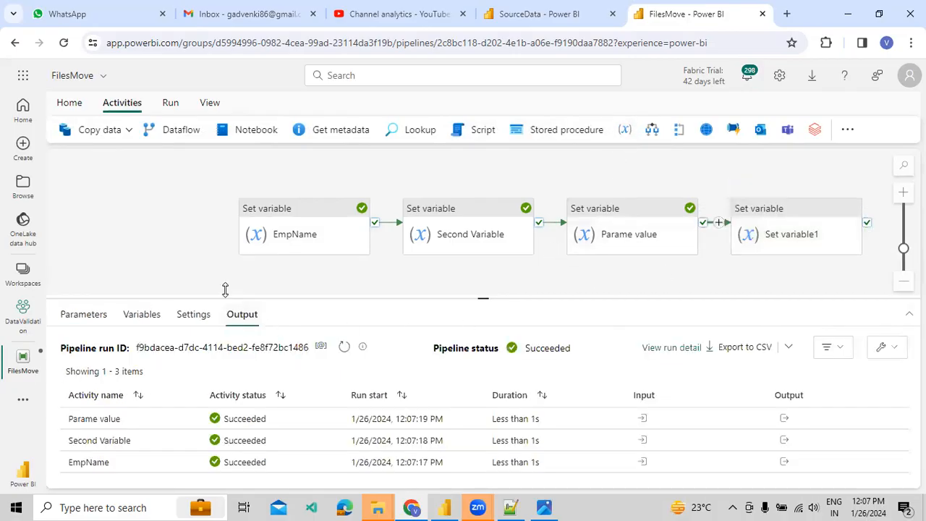
{"action": "left_click", "coordinate": [158, 314]}
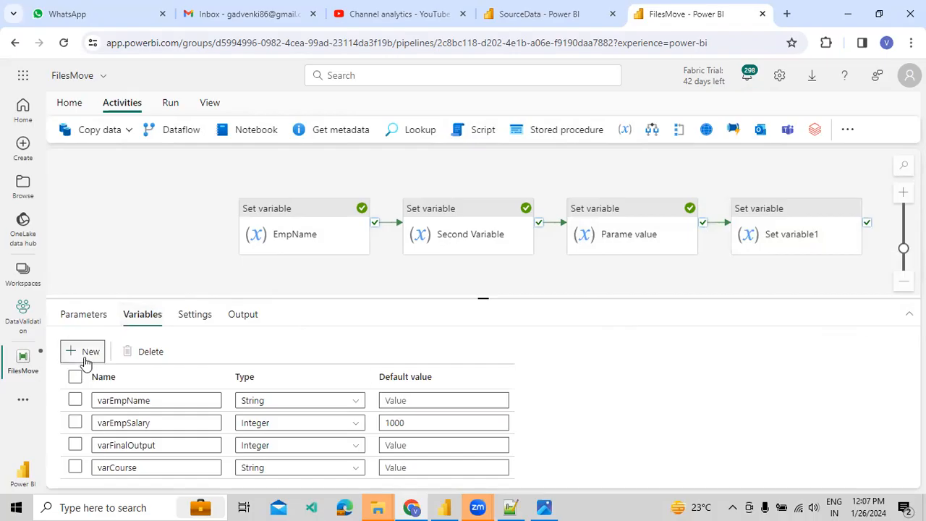
{"action": "left_click", "coordinate": [86, 354]}
{"action": "type", "text": "varTestData"}
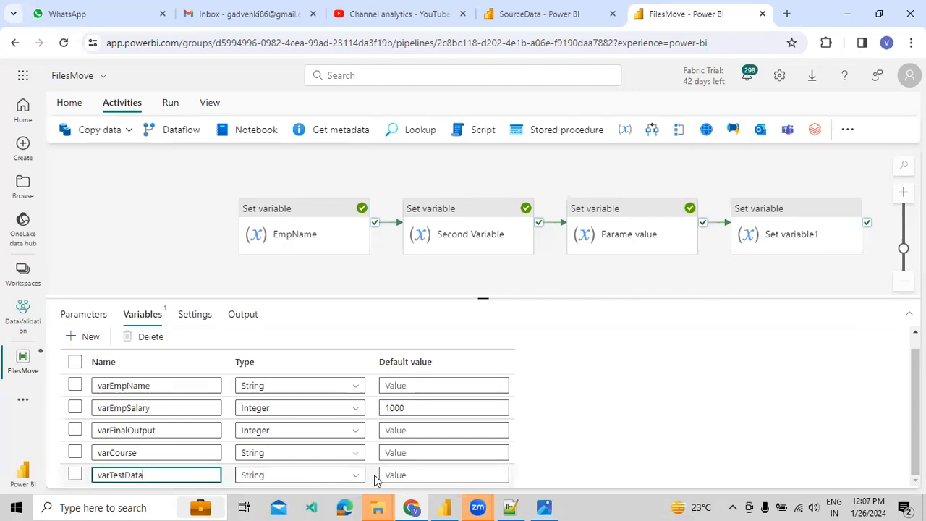
Make varTestData the target variable of Set variable1.
{"action": "left_click", "coordinate": [758, 234]}
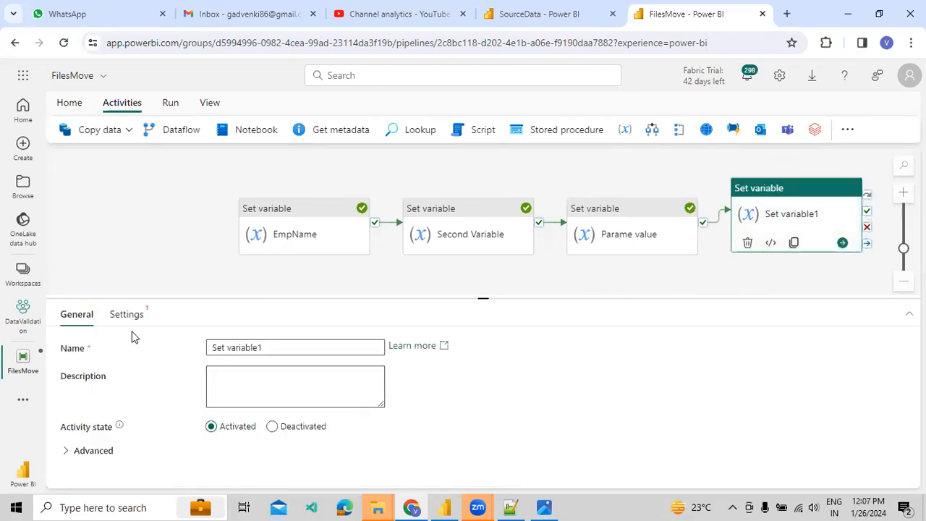
{"action": "left_click", "coordinate": [127, 315]}
{"action": "left_click", "coordinate": [275, 374]}
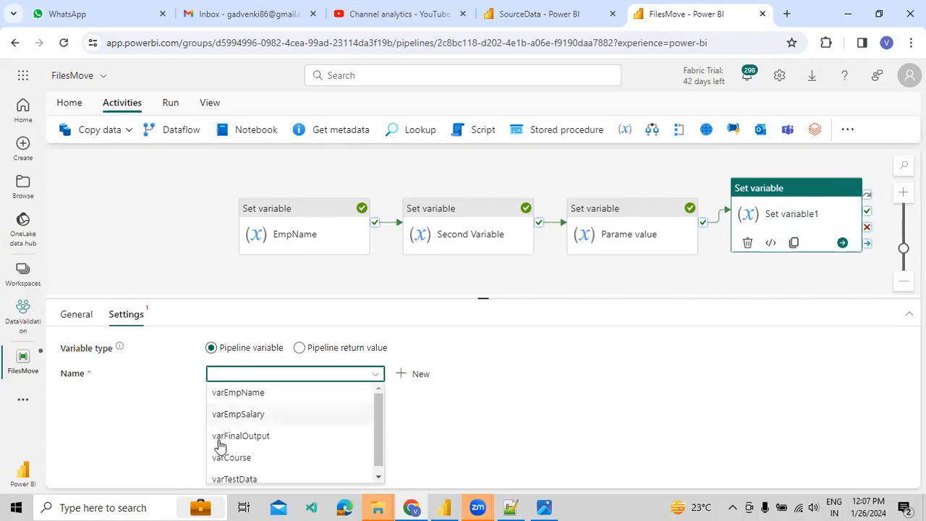
{"action": "left_click", "coordinate": [239, 477]}
{"action": "left_click", "coordinate": [264, 400]}
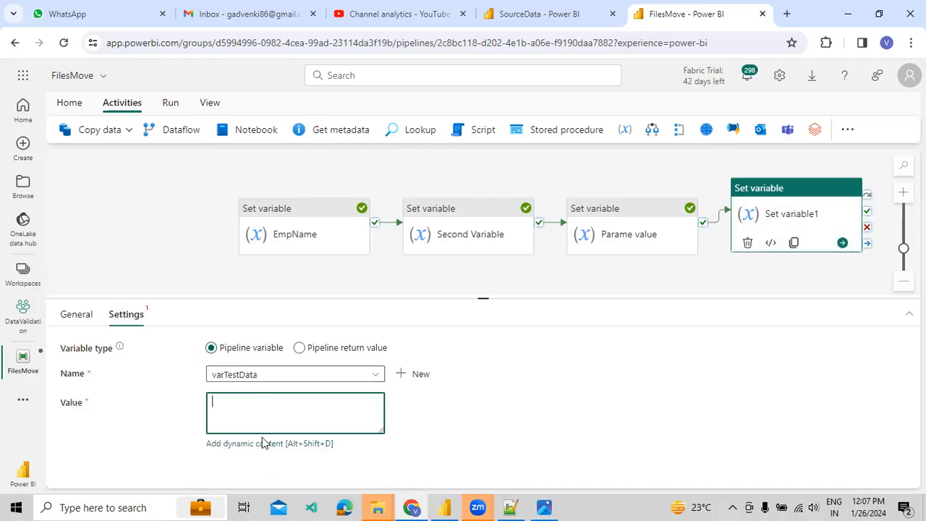
{"action": "left_click", "coordinate": [271, 407]}
{"action": "left_click", "coordinate": [267, 443]}
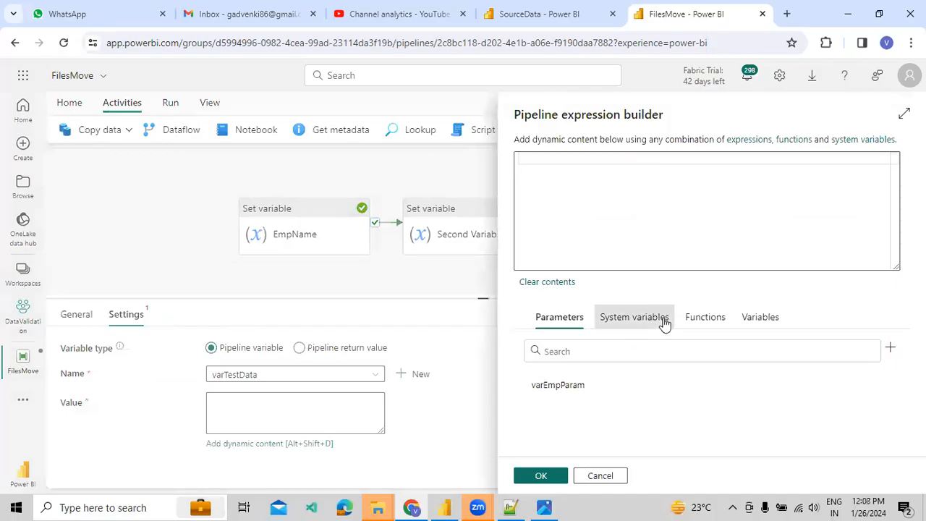
{"action": "left_click", "coordinate": [664, 323]}
{"action": "scroll", "coordinate": [602, 362], "scroll_direction": "down", "scroll_amount": 1}
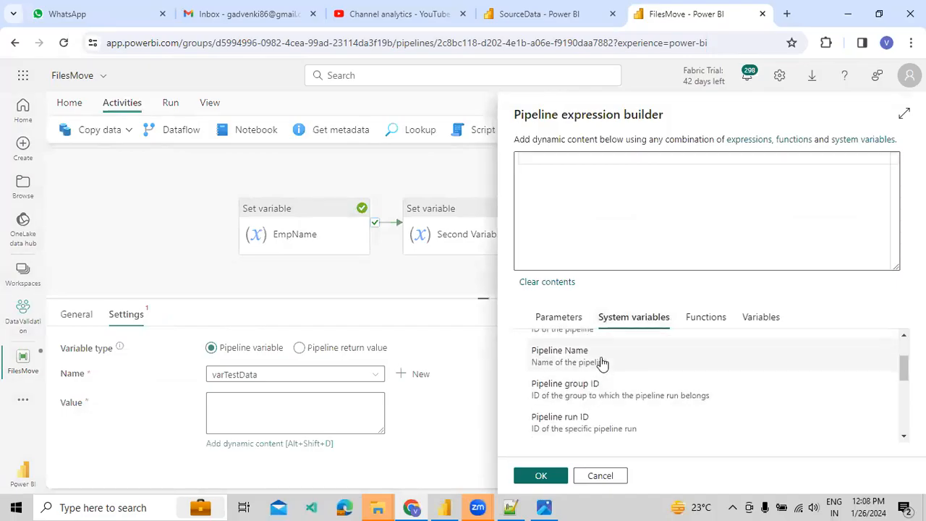
{"action": "scroll", "coordinate": [568, 390], "scroll_direction": "up", "scroll_amount": 2}
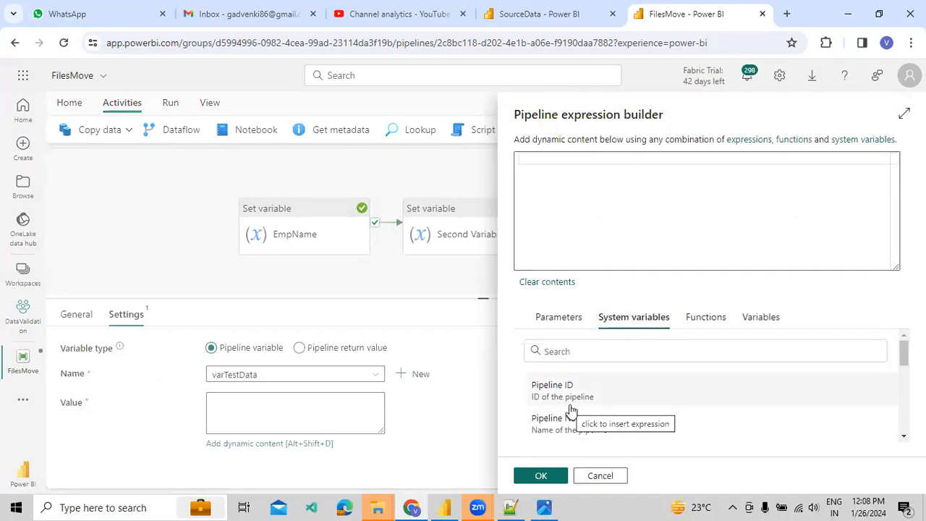
{"action": "left_click", "coordinate": [559, 319]}
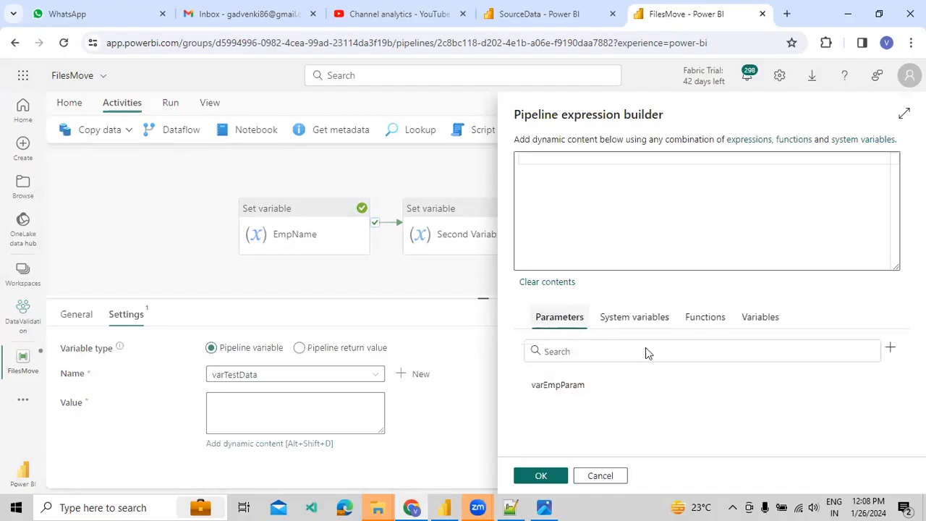
{"action": "left_click", "coordinate": [761, 318]}
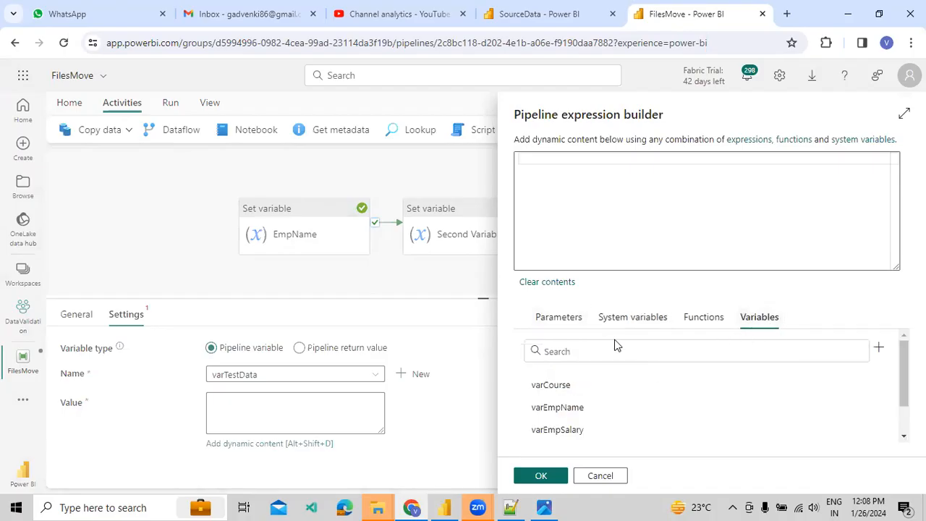
{"action": "left_click", "coordinate": [628, 318]}
{"action": "left_click", "coordinate": [585, 426]}
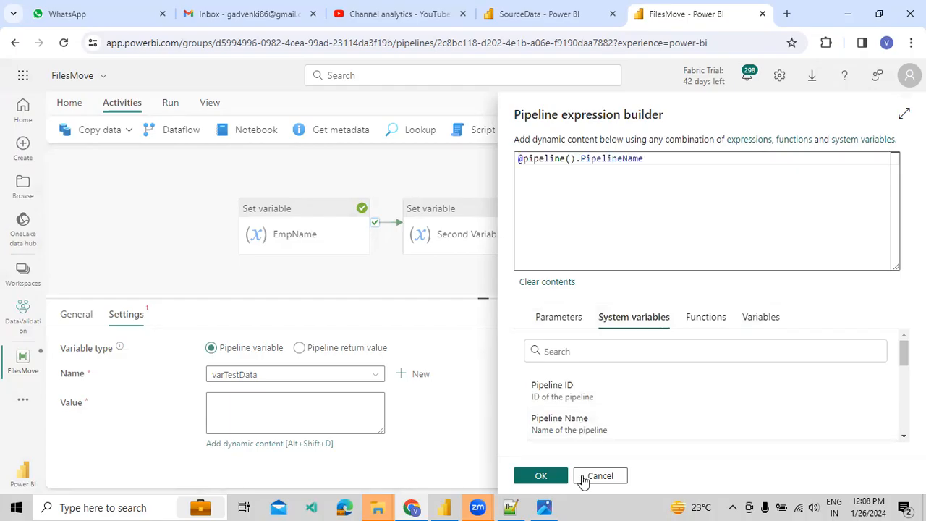
{"action": "left_click", "coordinate": [542, 478]}
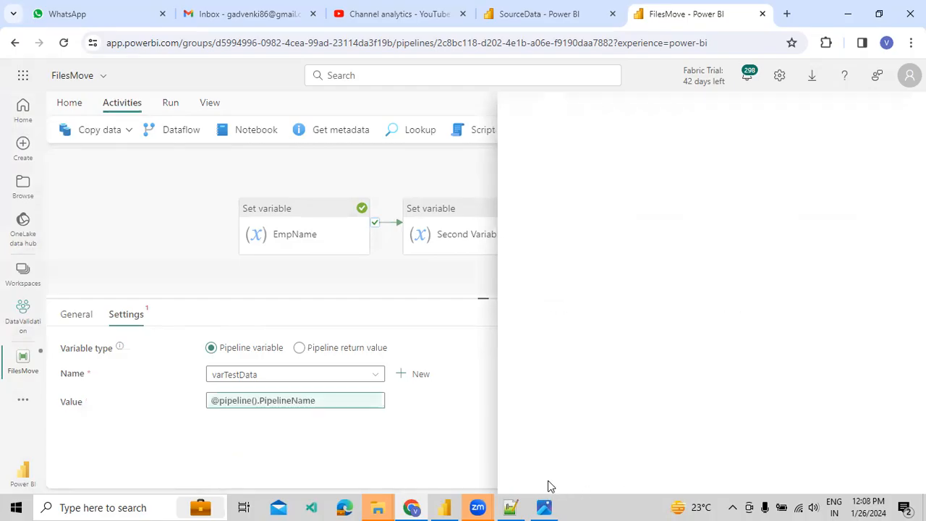
Review the pipeline variables and Set variable1's configured variable and value.
{"action": "left_click", "coordinate": [456, 289]}
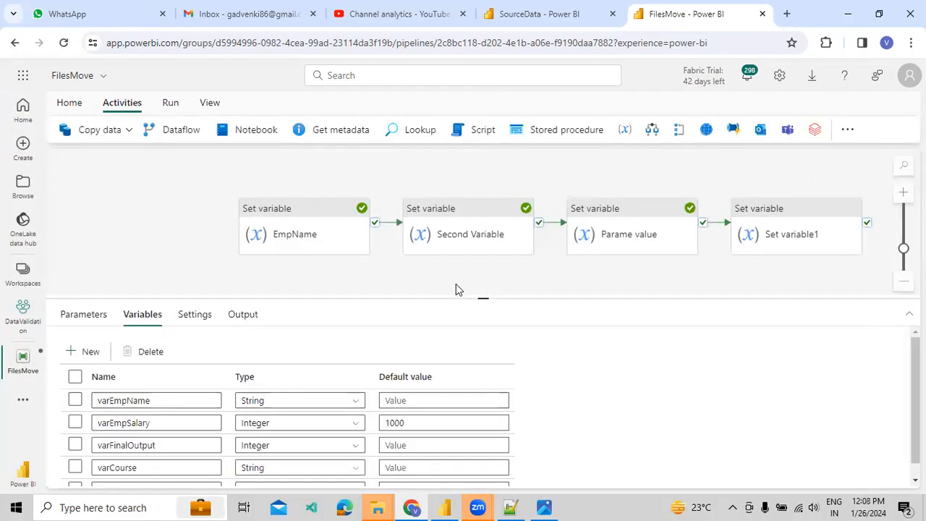
{"action": "scroll", "coordinate": [188, 474], "scroll_direction": "down", "scroll_amount": 1}
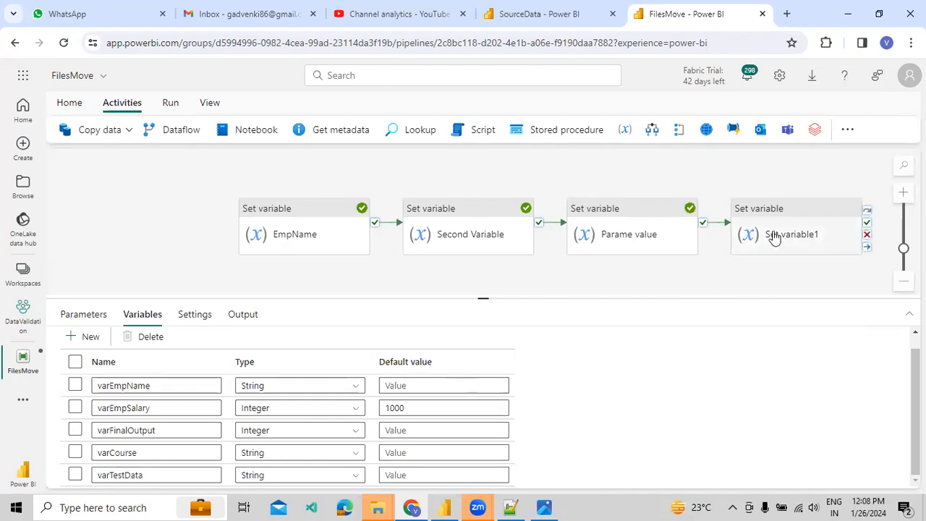
{"action": "left_click", "coordinate": [771, 239]}
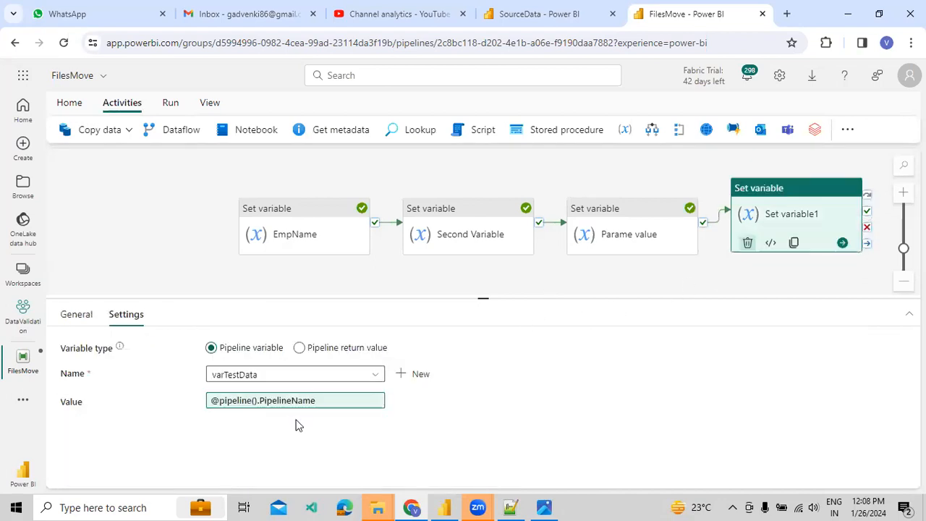
{"action": "left_click", "coordinate": [203, 258]}
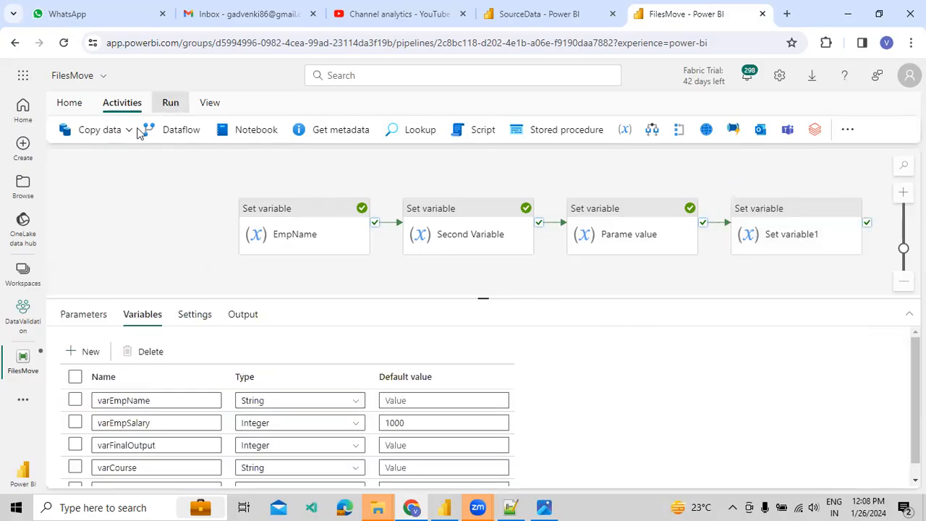
Save FilesMove and run it with the varEmpParam parameter value.
{"action": "left_click", "coordinate": [150, 132]}
{"action": "left_click", "coordinate": [466, 337]}
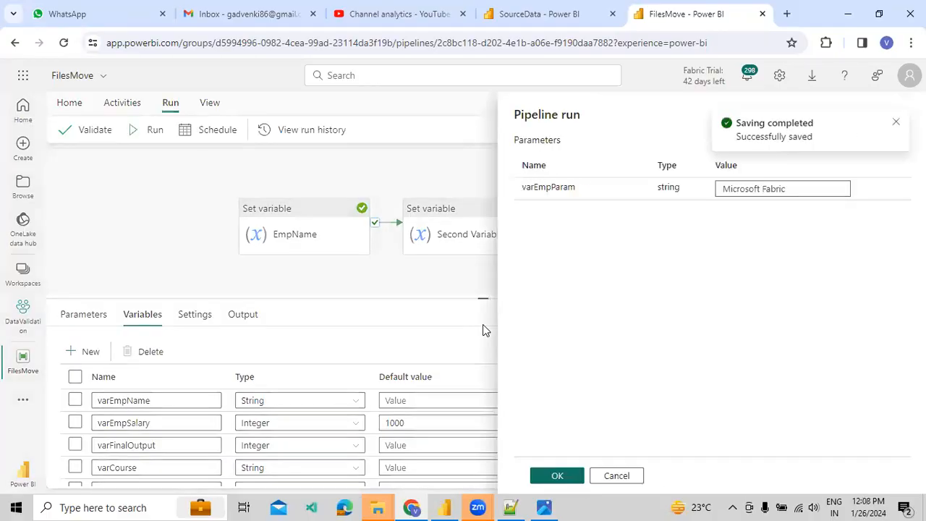
{"action": "left_click", "coordinate": [554, 475]}
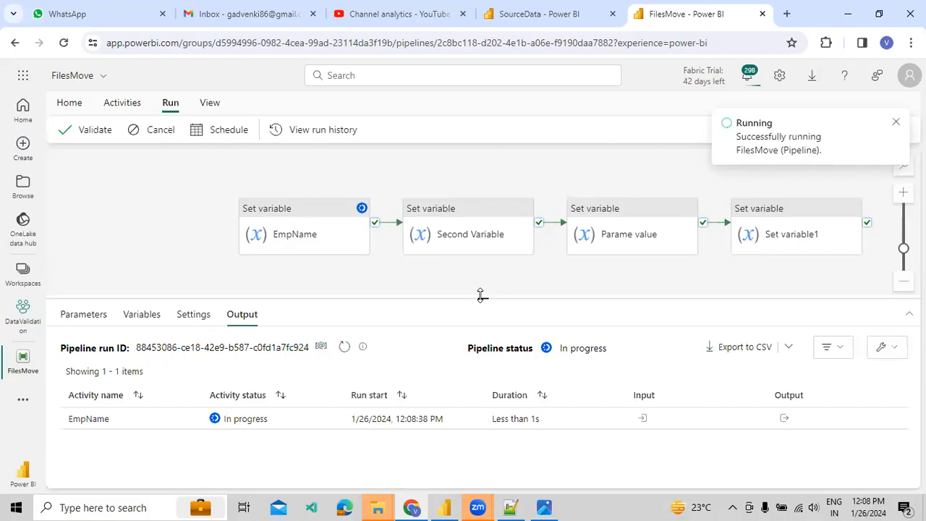
Confirm Set variable1's output shows varTestData as 'FilesMove'.
{"action": "left_click_drag", "start_coordinate": [480, 294], "coordinate": [483, 277]}
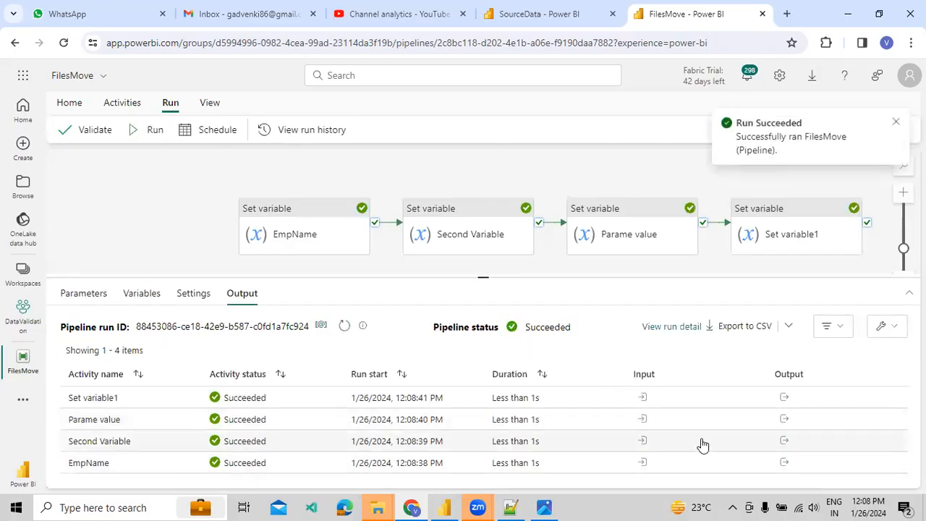
{"action": "left_click", "coordinate": [787, 398]}
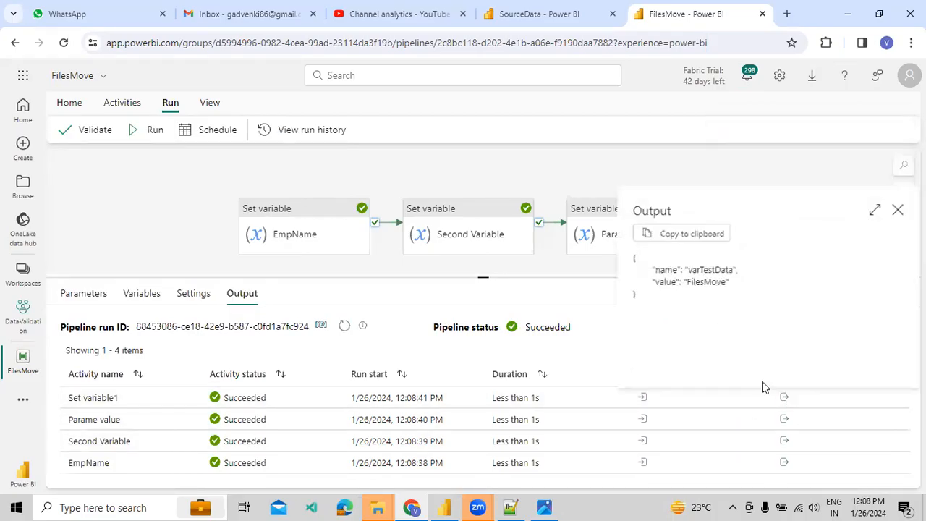
{"action": "left_click_drag", "start_coordinate": [685, 282], "coordinate": [721, 293]}
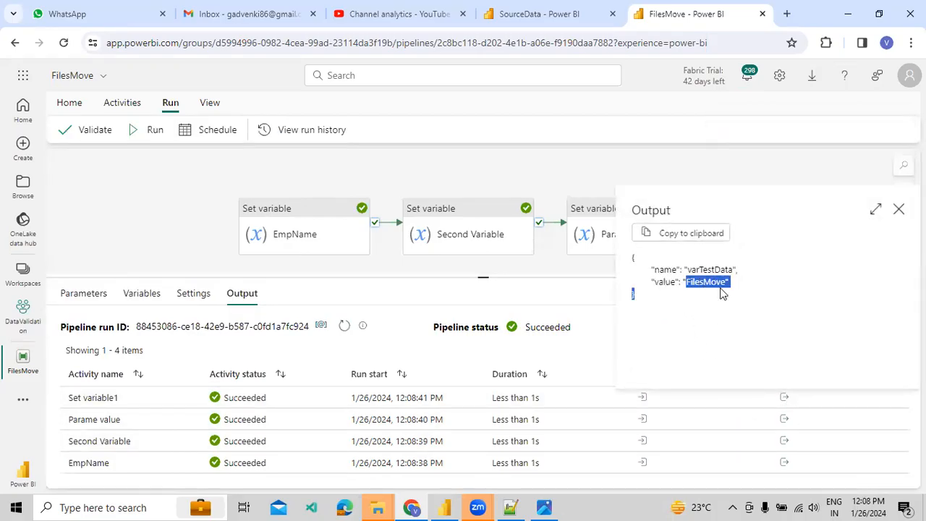
{"action": "left_click", "coordinate": [715, 293]}
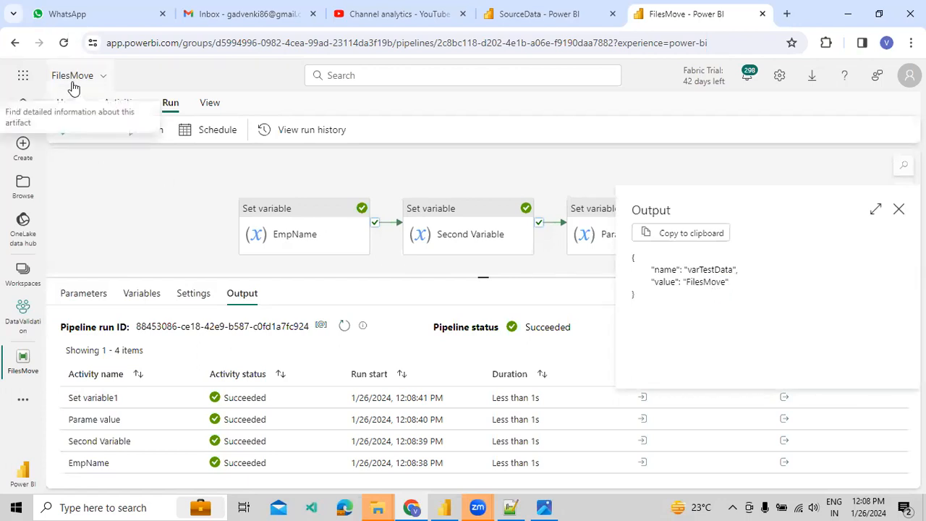
{"action": "left_click_drag", "start_coordinate": [695, 282], "coordinate": [709, 283]}
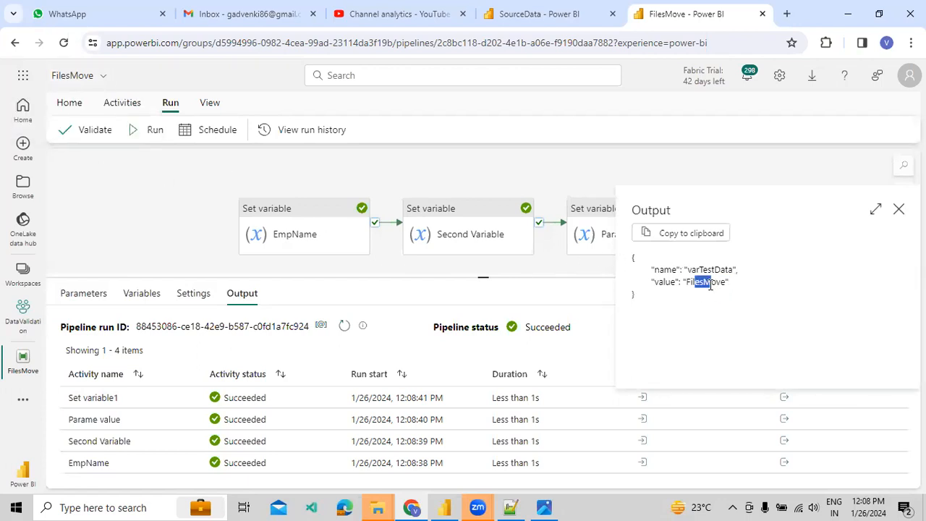
{"action": "left_click", "coordinate": [898, 209]}
{"action": "left_click_drag", "start_coordinate": [284, 172], "coordinate": [157, 174]}
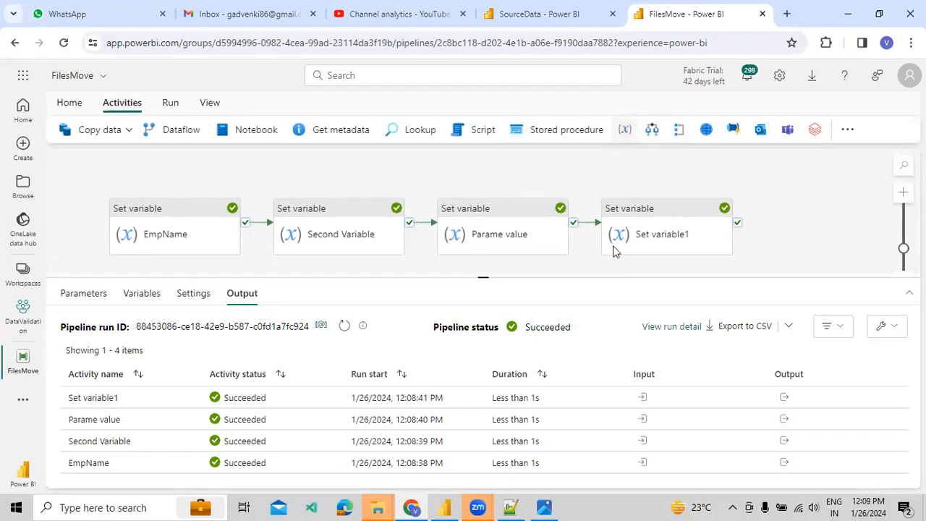
Chain Set variable2 after Set variable1 on success and add the String variable varFunctionsdata.
{"action": "left_click_drag", "start_coordinate": [737, 223], "coordinate": [814, 220]}
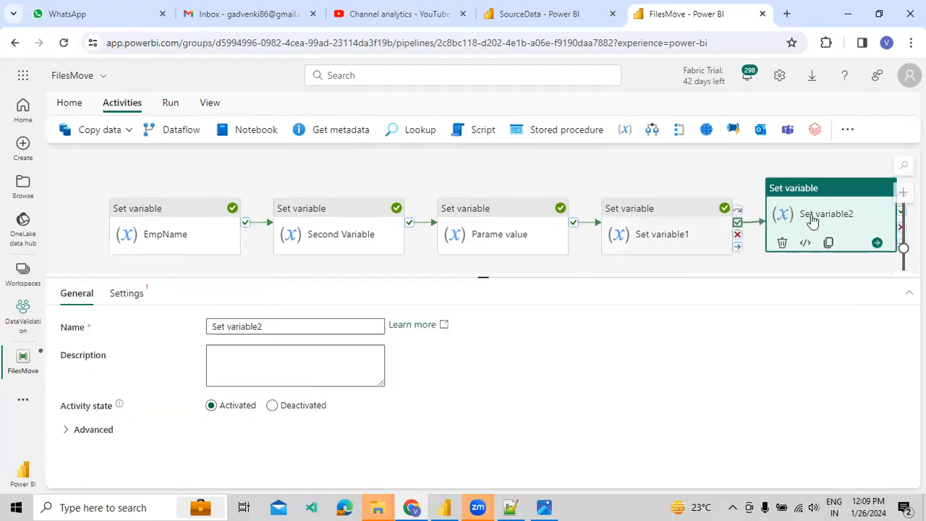
{"action": "left_click", "coordinate": [574, 250]}
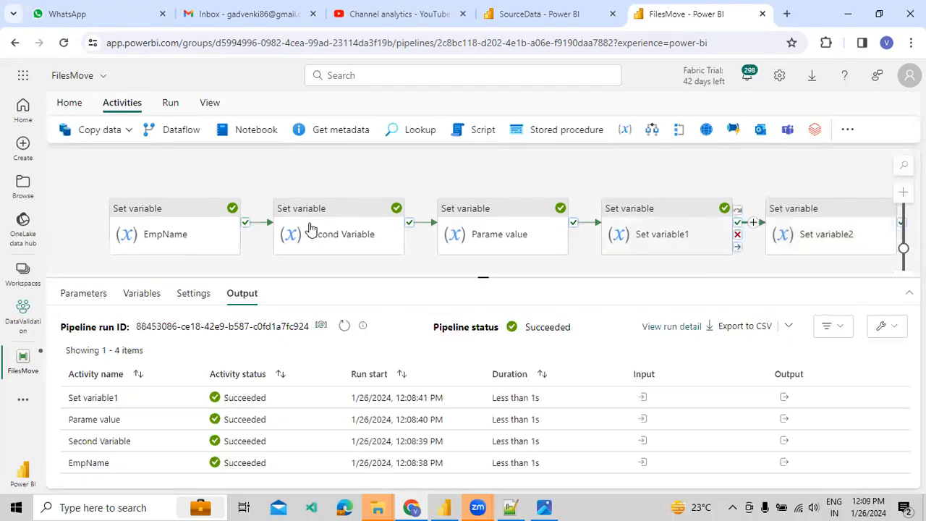
{"action": "left_click", "coordinate": [131, 297]}
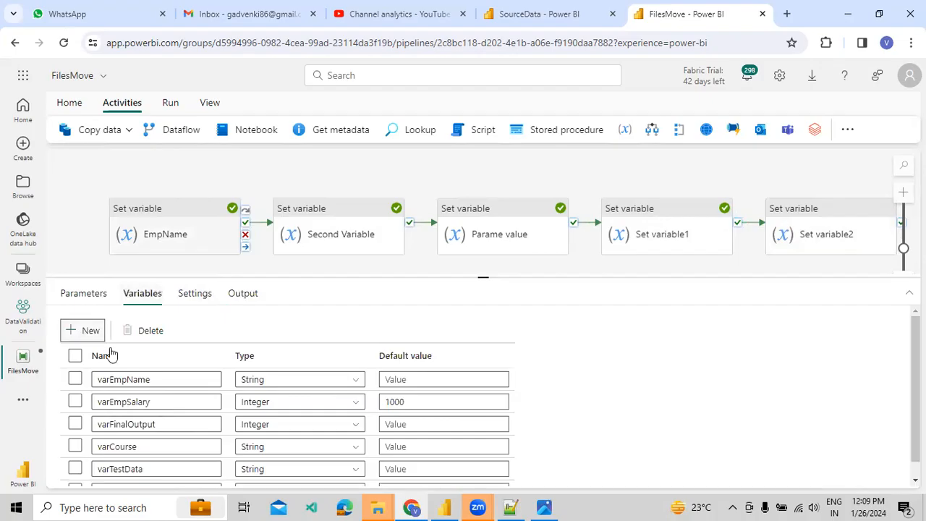
{"action": "left_click", "coordinate": [141, 475]}
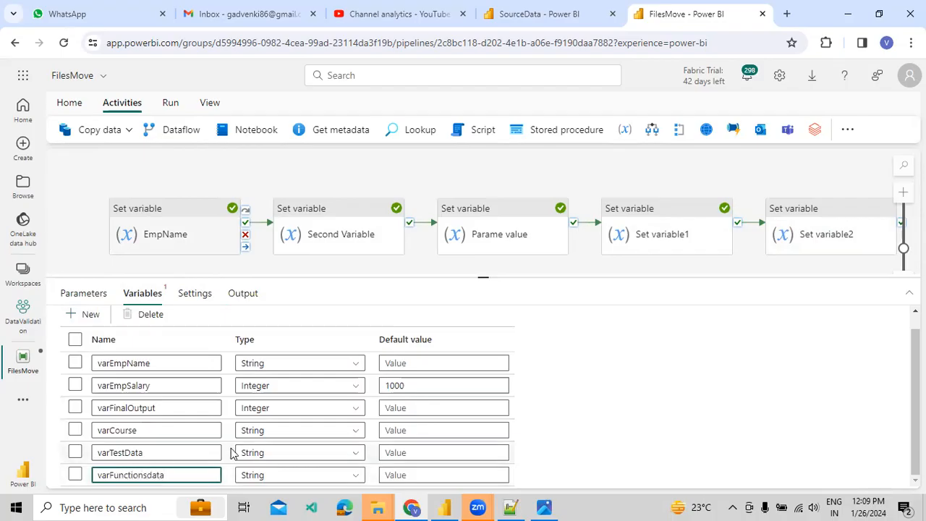
Choose varFunctionsdata as Set variable2's target and start a dynamic content expression.
{"action": "left_click", "coordinate": [797, 222]}
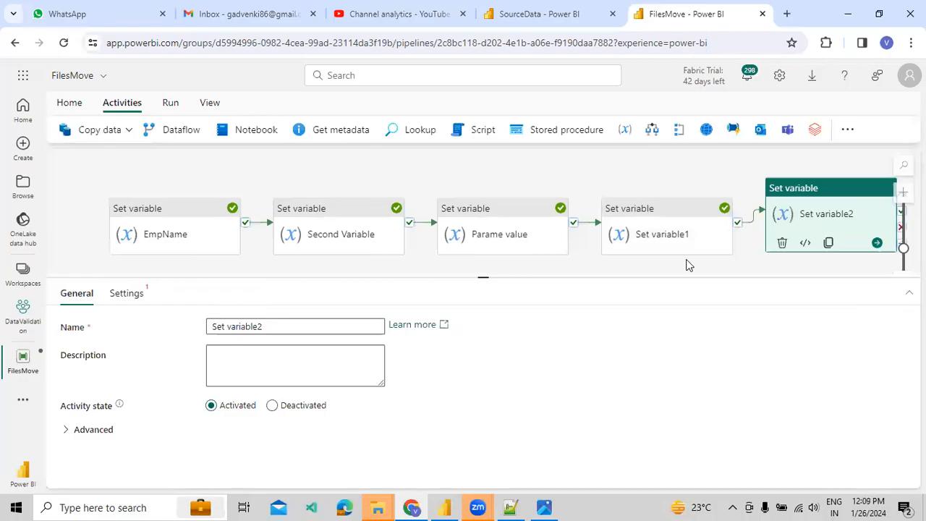
{"action": "left_click", "coordinate": [137, 298]}
{"action": "left_click", "coordinate": [251, 351]}
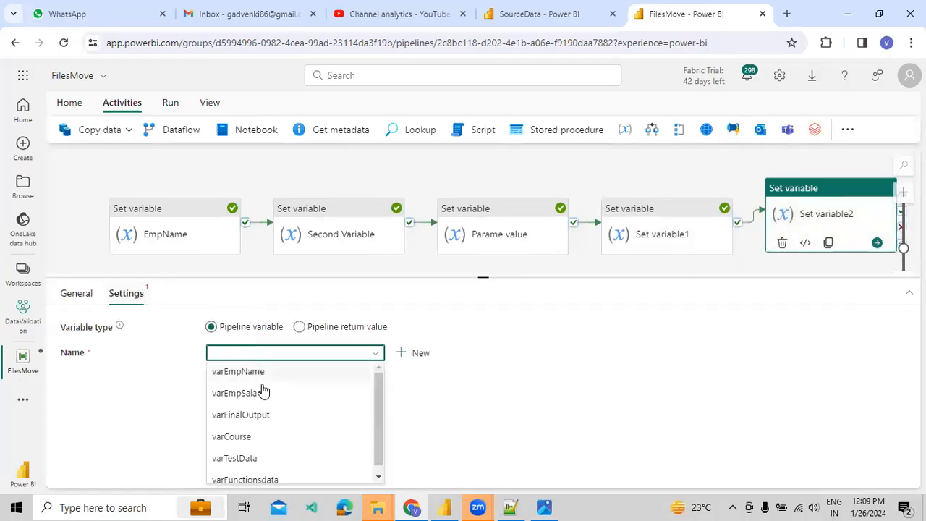
{"action": "scroll", "coordinate": [245, 463], "scroll_direction": "down", "scroll_amount": 1}
{"action": "left_click", "coordinate": [244, 472]}
{"action": "left_click", "coordinate": [270, 393]}
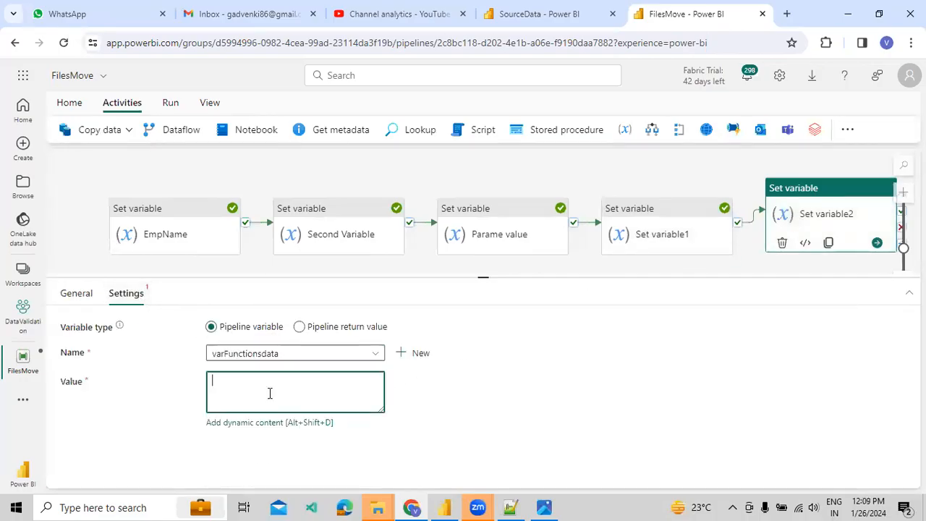
{"action": "left_click", "coordinate": [270, 424]}
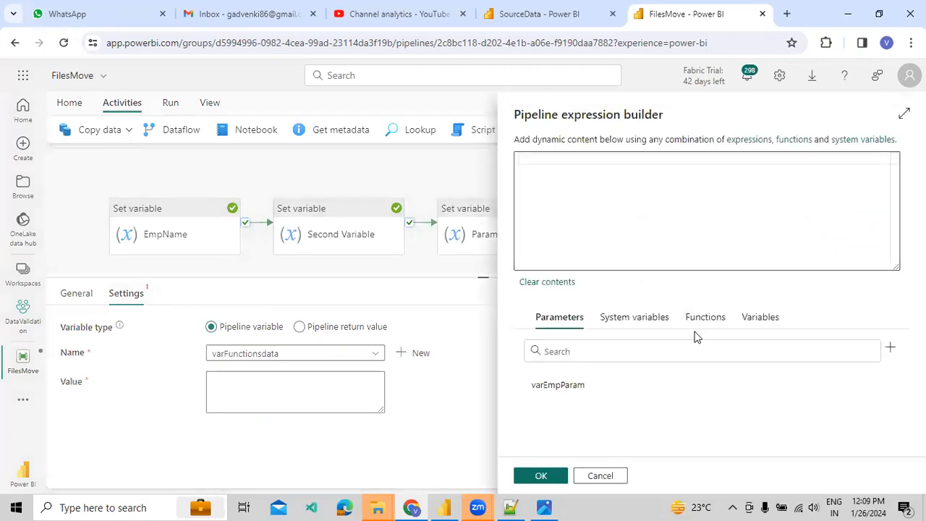
{"action": "left_click", "coordinate": [698, 329]}
{"action": "scroll", "coordinate": [575, 431], "scroll_direction": "down", "scroll_amount": 2}
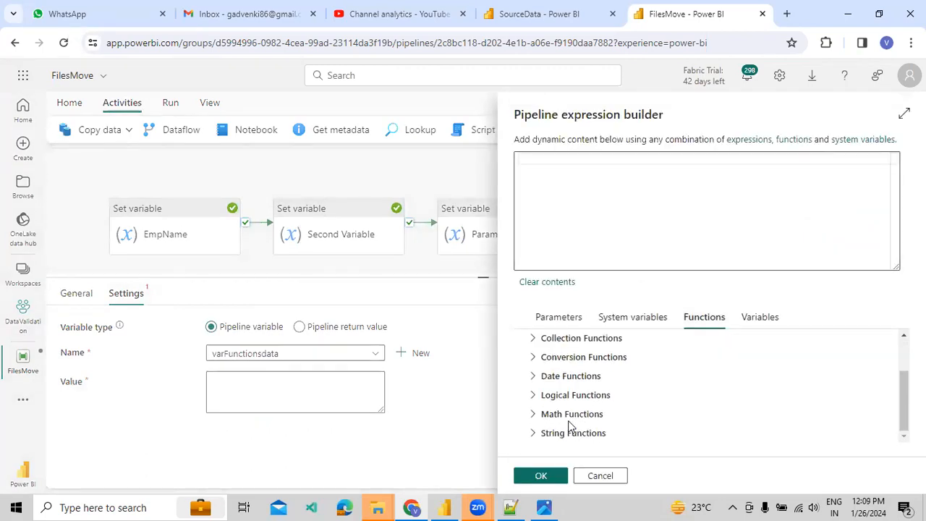
{"action": "left_click", "coordinate": [532, 434]}
{"action": "scroll", "coordinate": [583, 435], "scroll_direction": "down", "scroll_amount": 2}
{"action": "scroll", "coordinate": [583, 435], "scroll_direction": "down", "scroll_amount": 1}
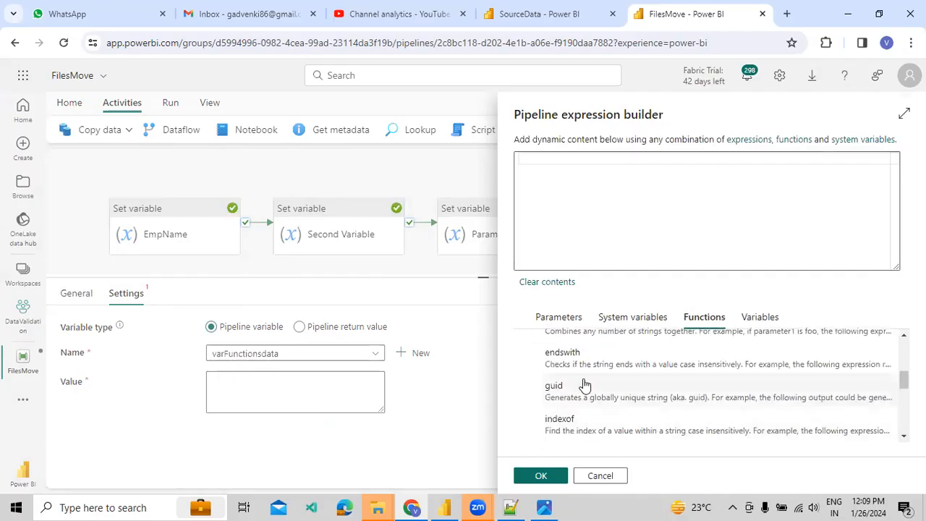
{"action": "scroll", "coordinate": [595, 415], "scroll_direction": "up", "scroll_amount": 2}
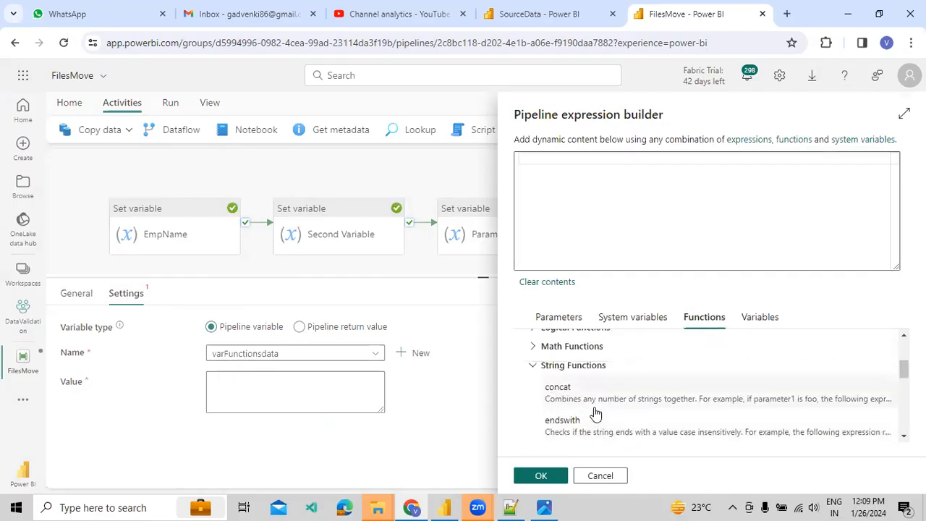
{"action": "left_click", "coordinate": [595, 408]}
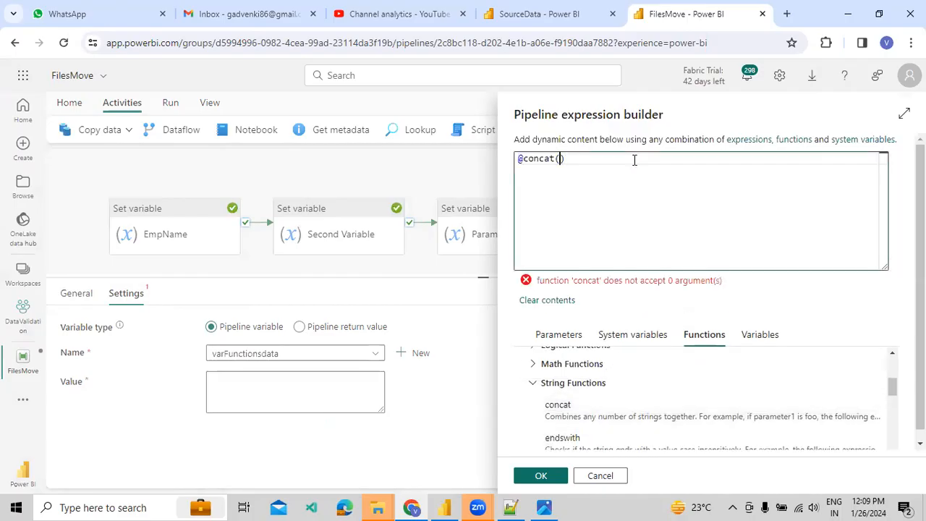
{"action": "type", "text": ",'We are working on Microsof"}
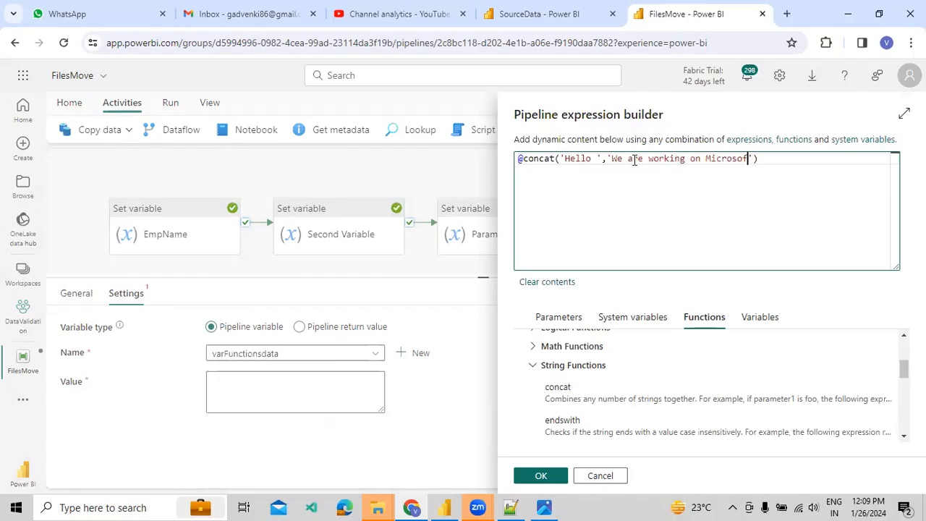
{"action": "type", "text": "ab"}
{"action": "left_click", "coordinate": [544, 478]}
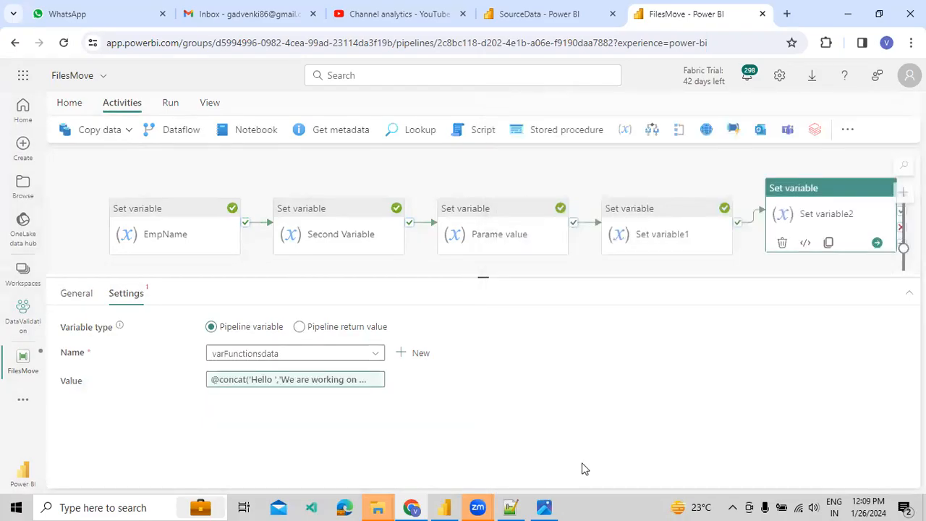
Save and run the five-activity pipeline.
{"action": "left_click", "coordinate": [172, 106]}
{"action": "left_click", "coordinate": [153, 129]}
{"action": "left_click", "coordinate": [460, 326]}
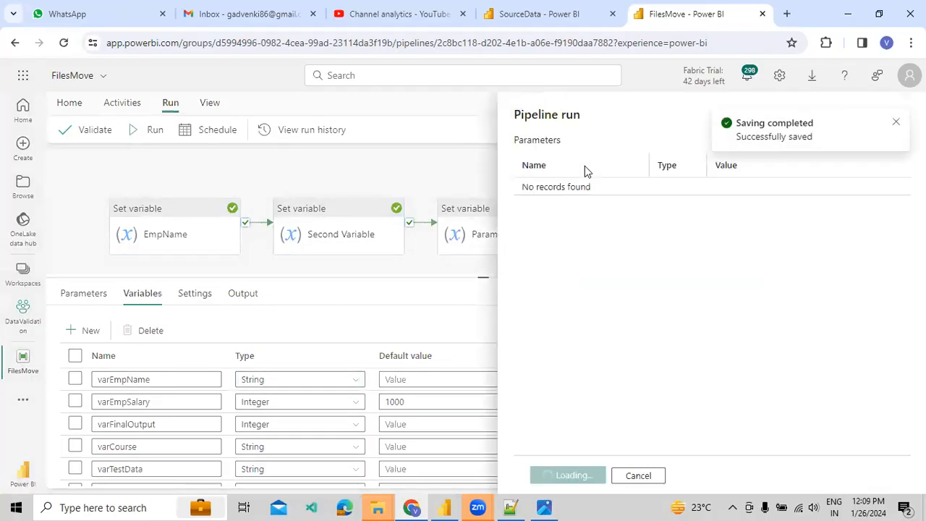
{"action": "left_click", "coordinate": [563, 476]}
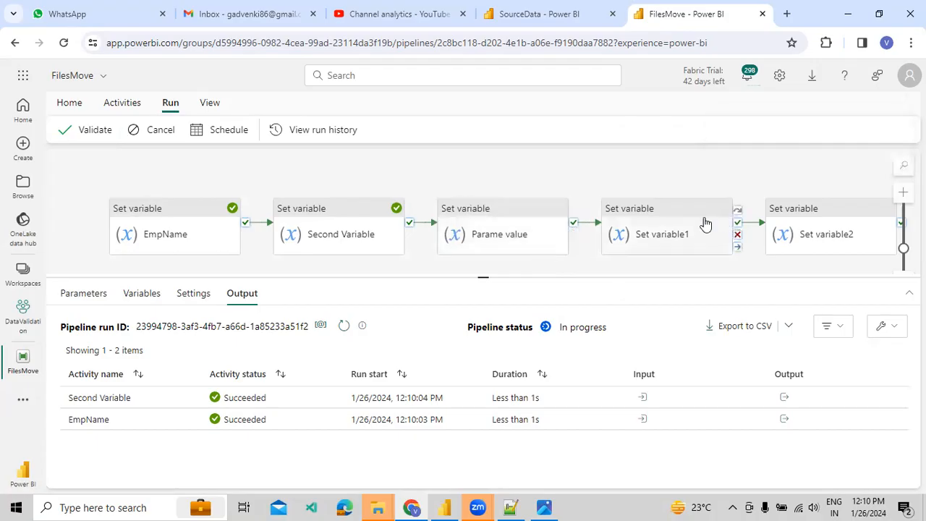
Check Set variable2's concat output, then switch to Photos showing CourseData.PNG.
{"action": "left_click", "coordinate": [772, 399]}
{"action": "left_click_drag", "start_coordinate": [691, 281], "coordinate": [833, 304]}
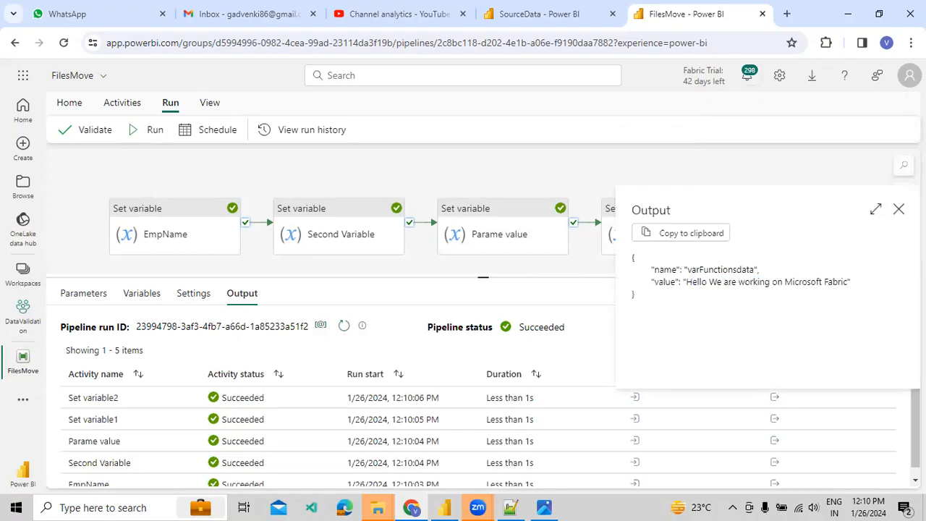
{"action": "left_click", "coordinate": [898, 209]}
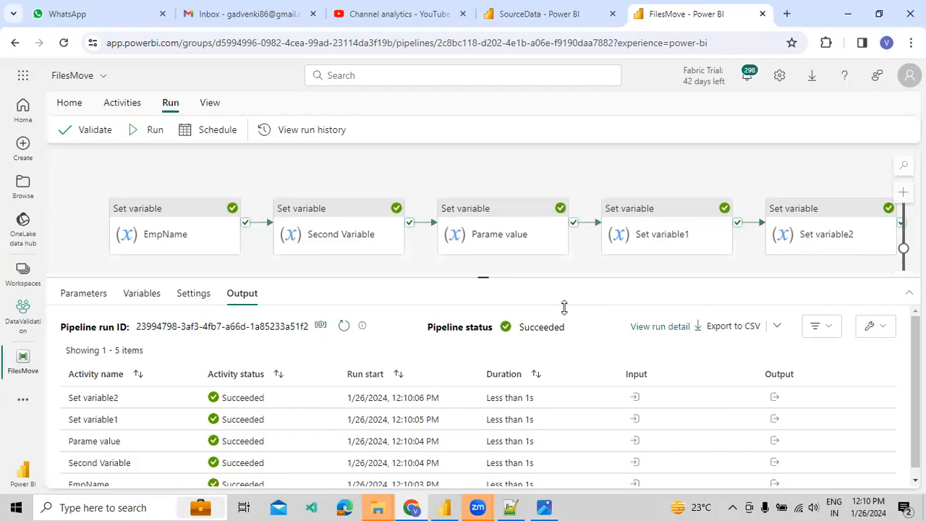
{"action": "left_click_drag", "start_coordinate": [589, 165], "coordinate": [557, 175]}
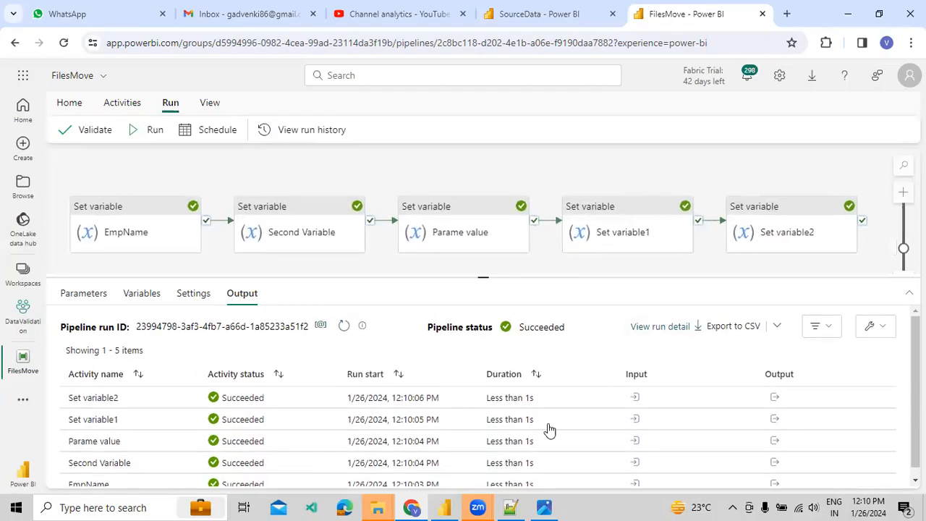
{"action": "left_click", "coordinate": [544, 507]}
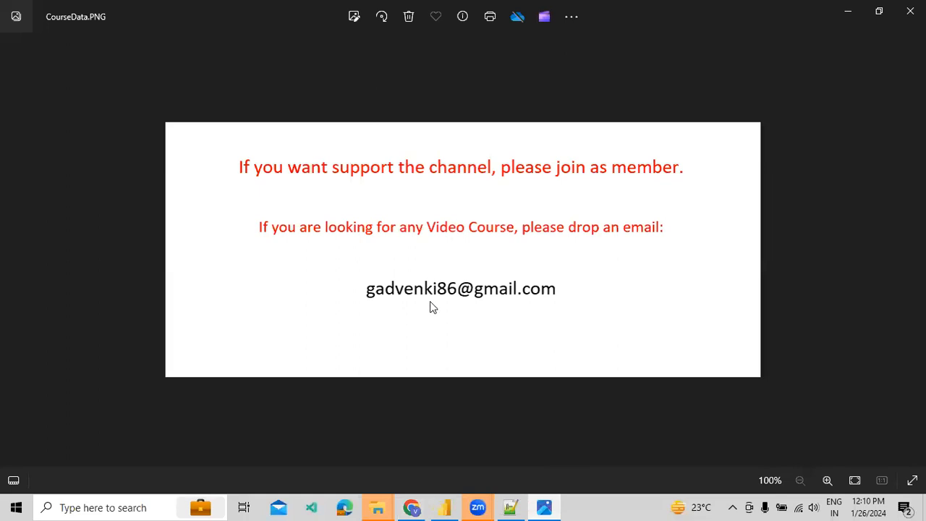